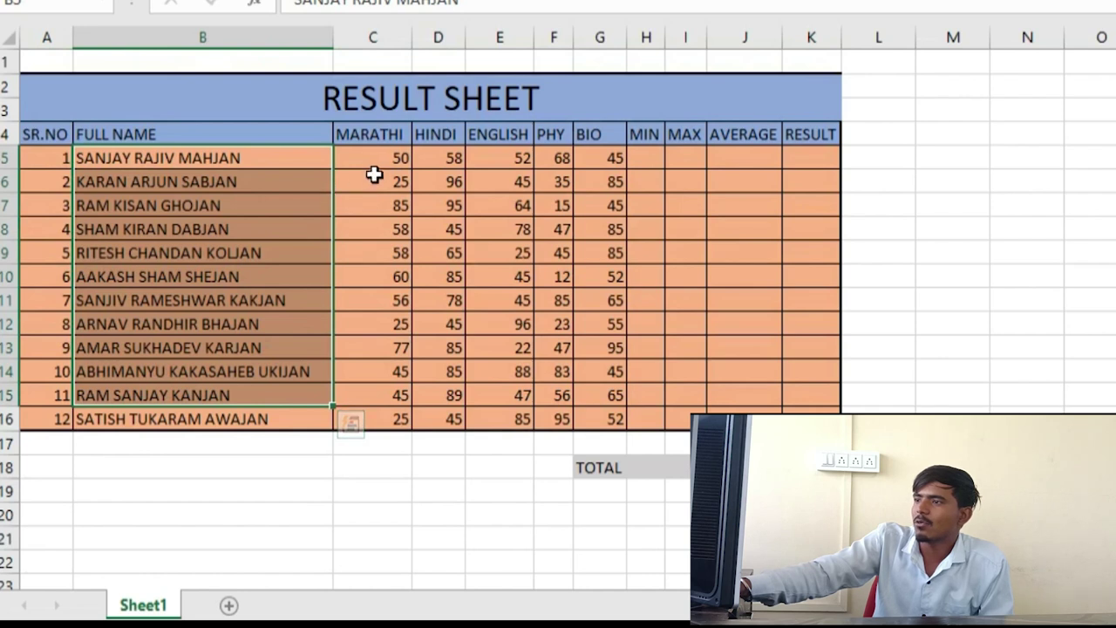
Look over the empty MIN, MAX, AVERAGE and RESULT cells in the first student's row
left_click(672, 296)
left_click(643, 158)
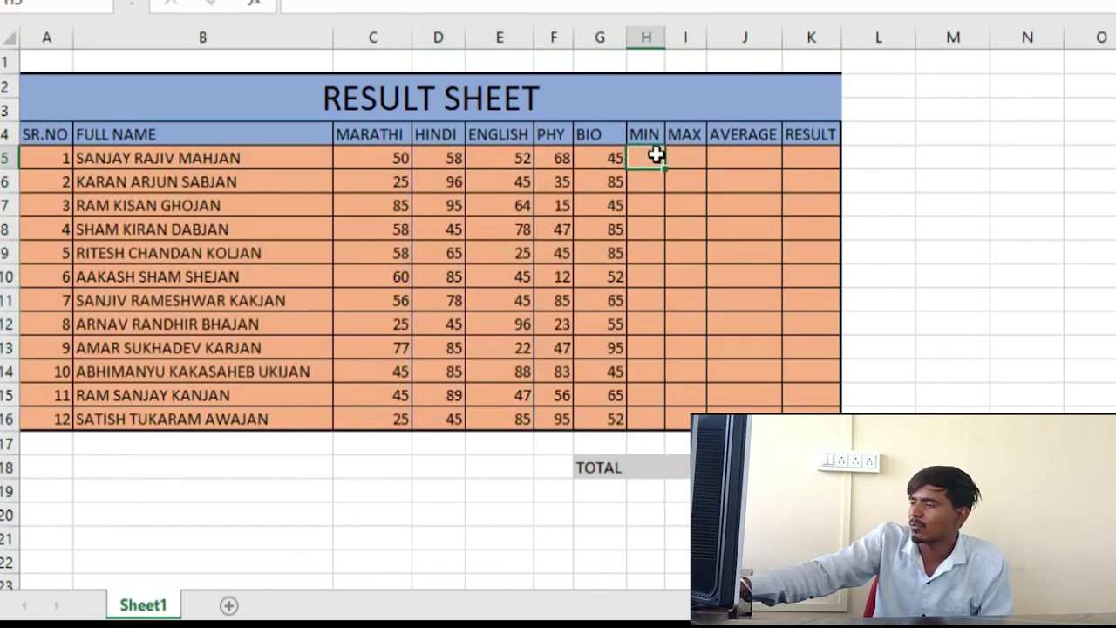
left_click(692, 158)
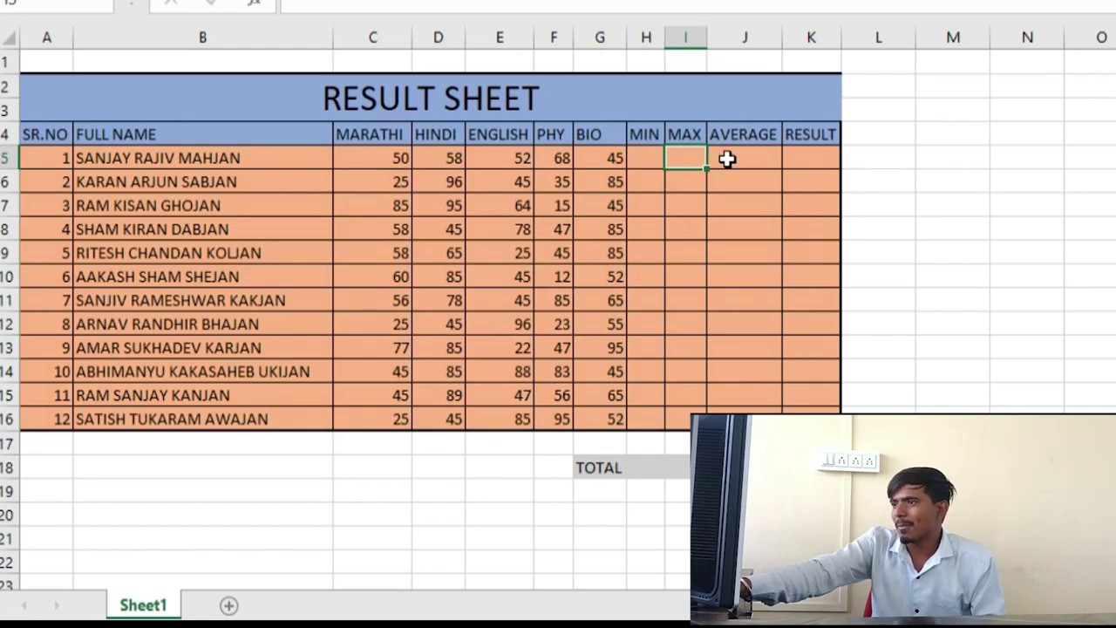
left_click(730, 158)
left_click(812, 164)
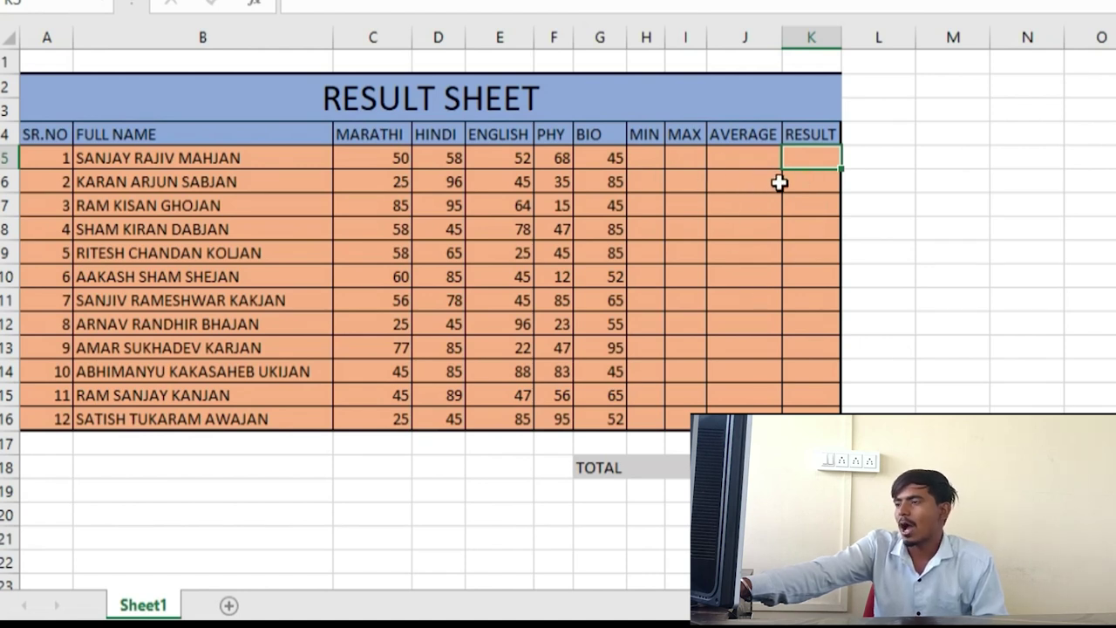
left_click(635, 160)
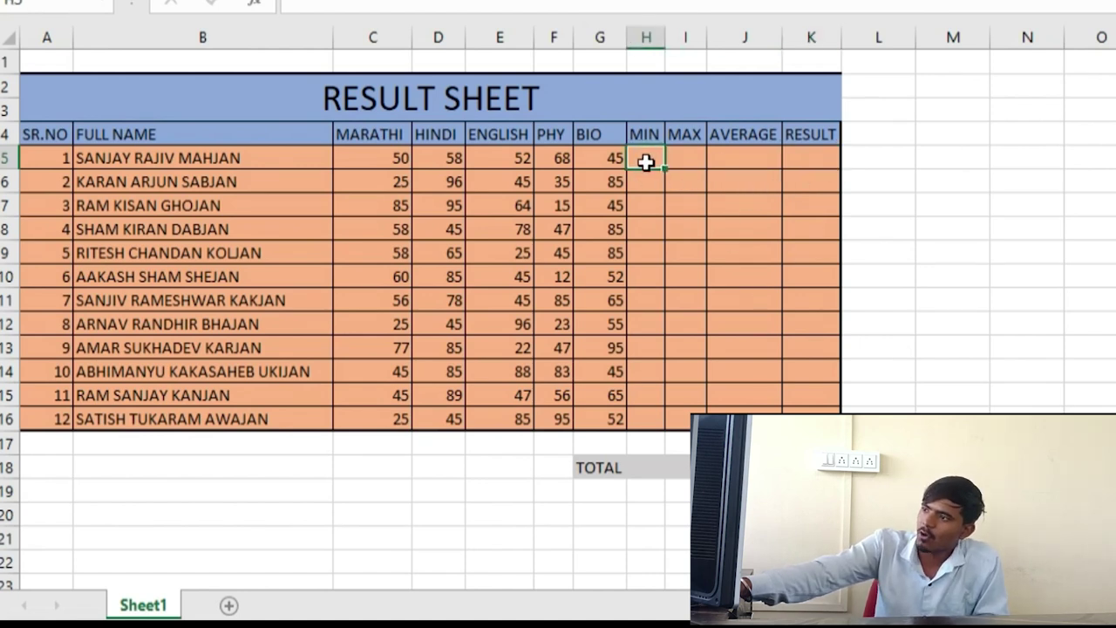
left_click(695, 158)
left_click(729, 153)
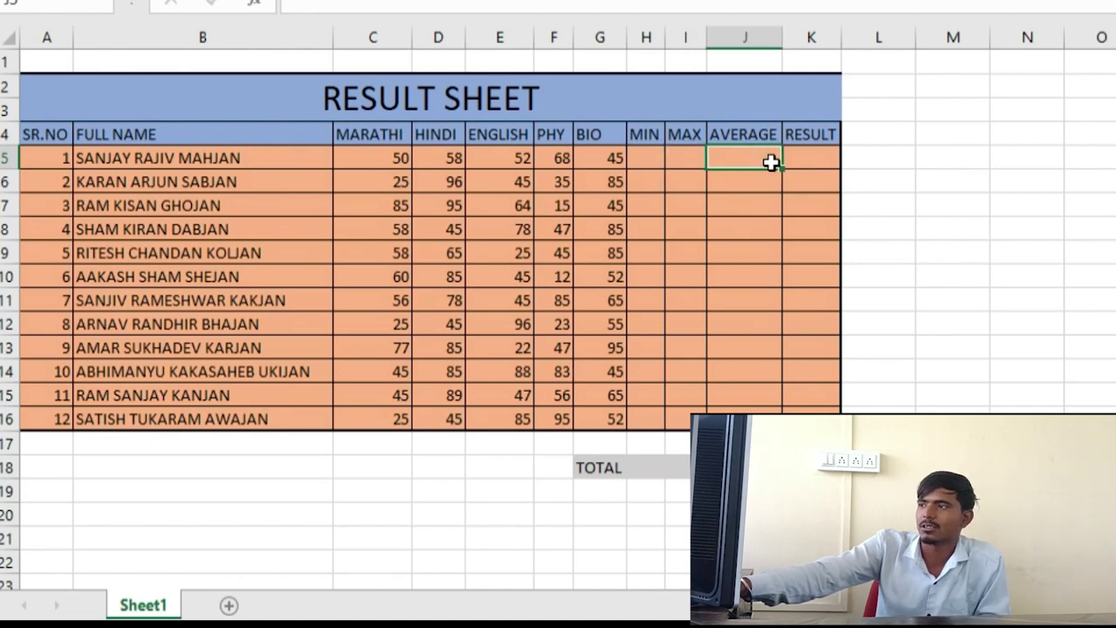
left_click(806, 159)
Enter the formula =MIN(C5:G5) in cell H5 for the first student's lowest mark
left_click(646, 154)
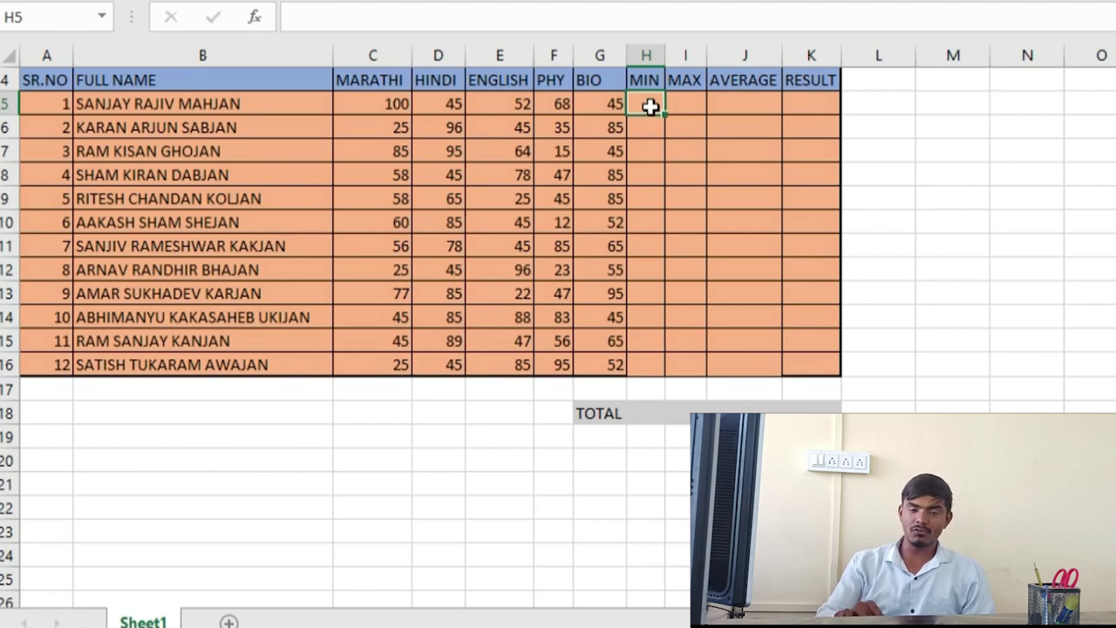
type("=")
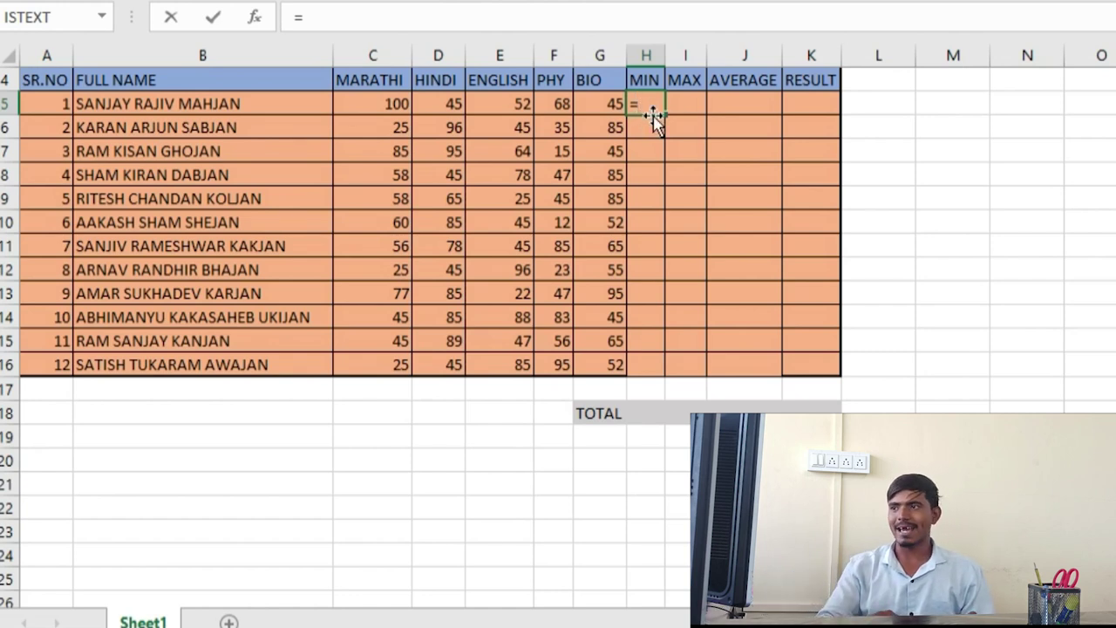
type("mi")
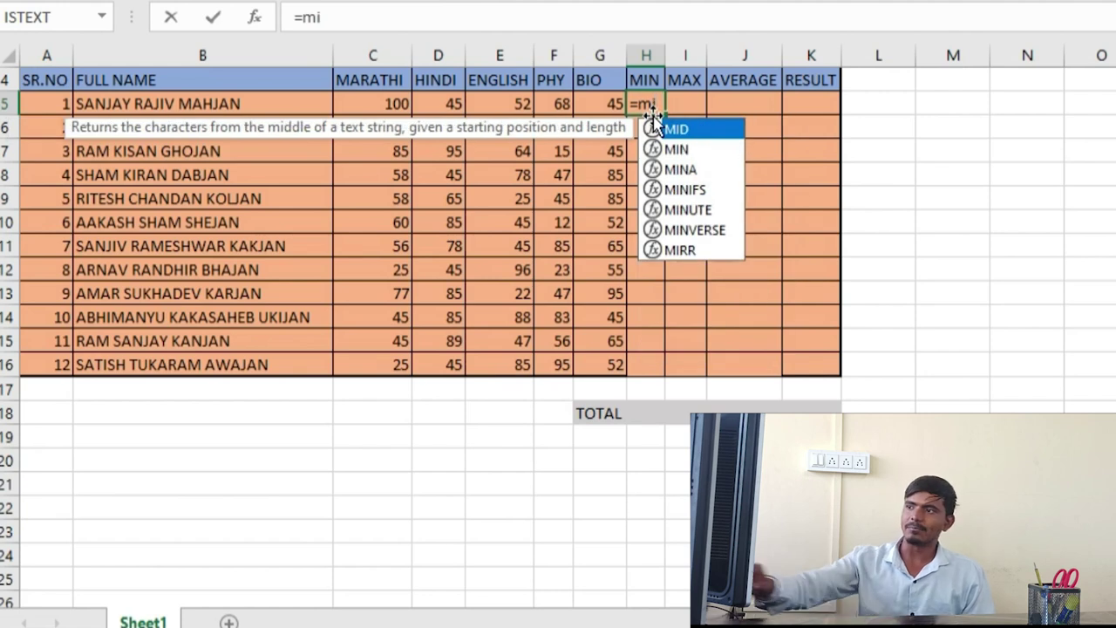
type("n")
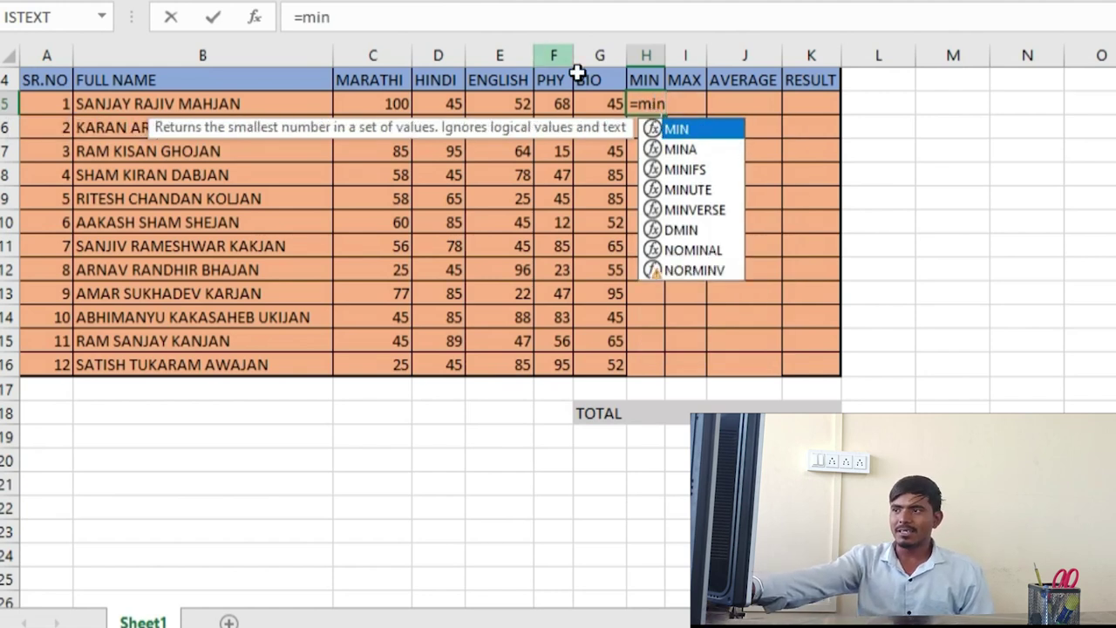
double_click(695, 131)
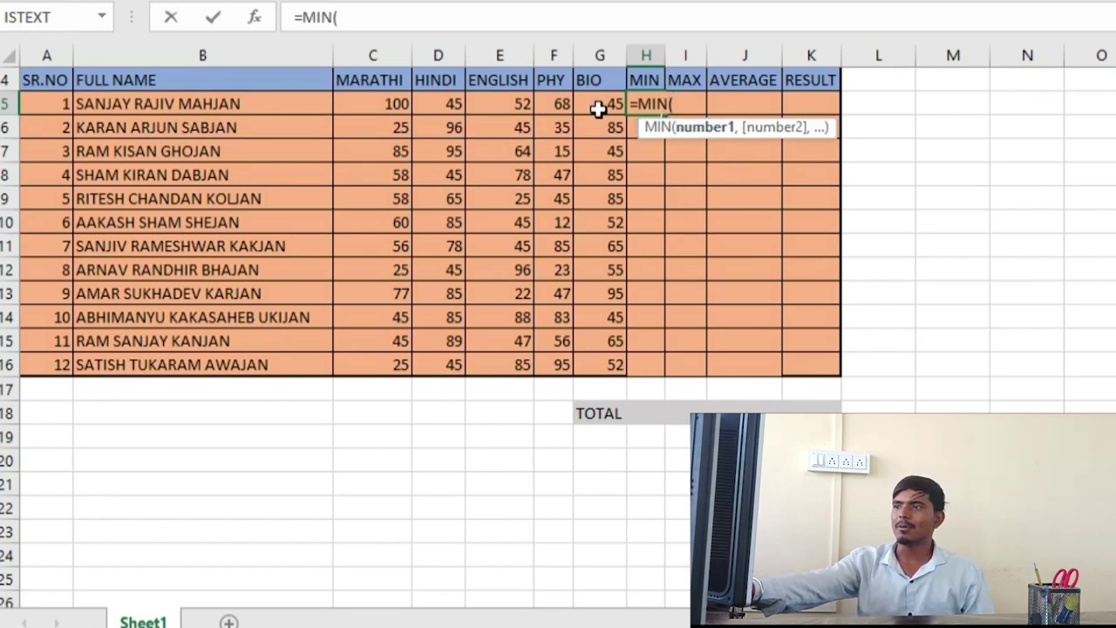
left_click_drag(604, 104, 384, 105)
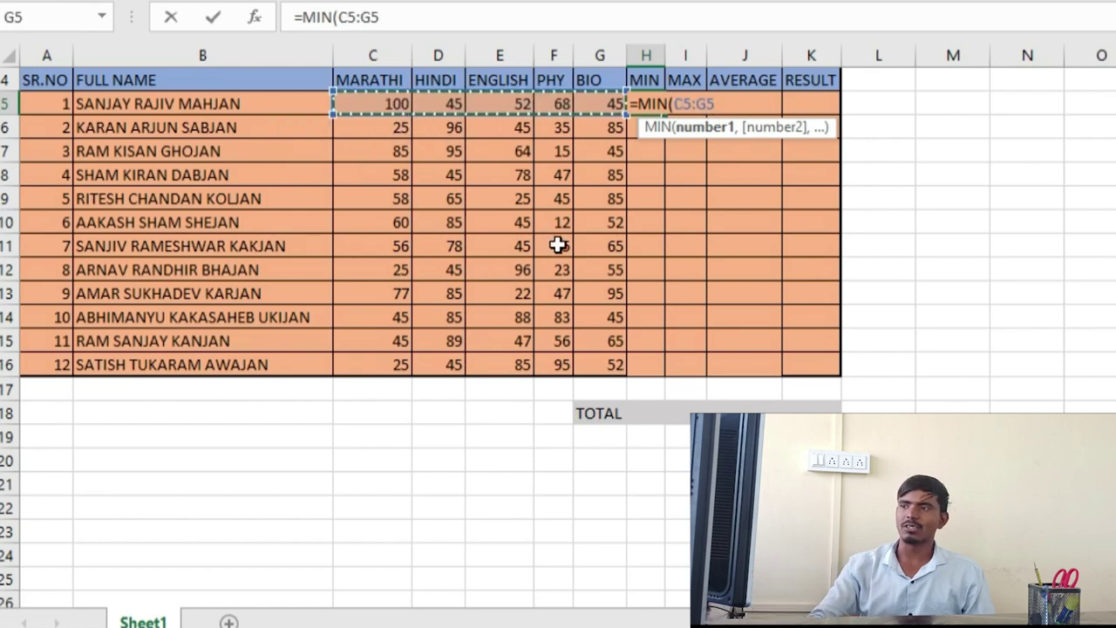
key("Return")
key("Up")
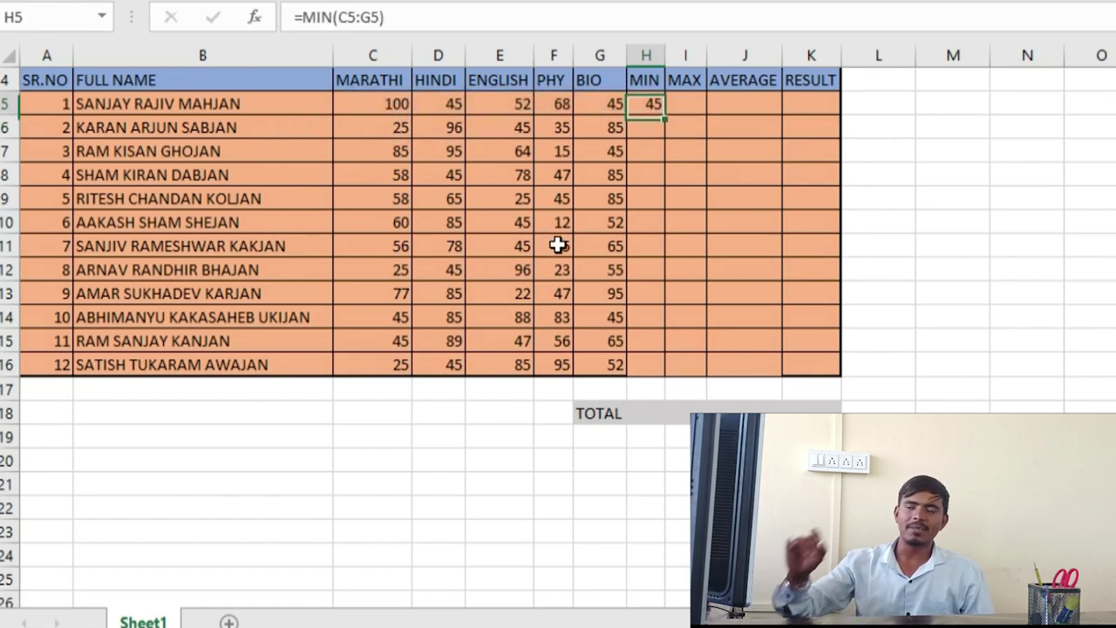
Set the first student's ENGLISH mark in cell E5 to 40
left_click(451, 103)
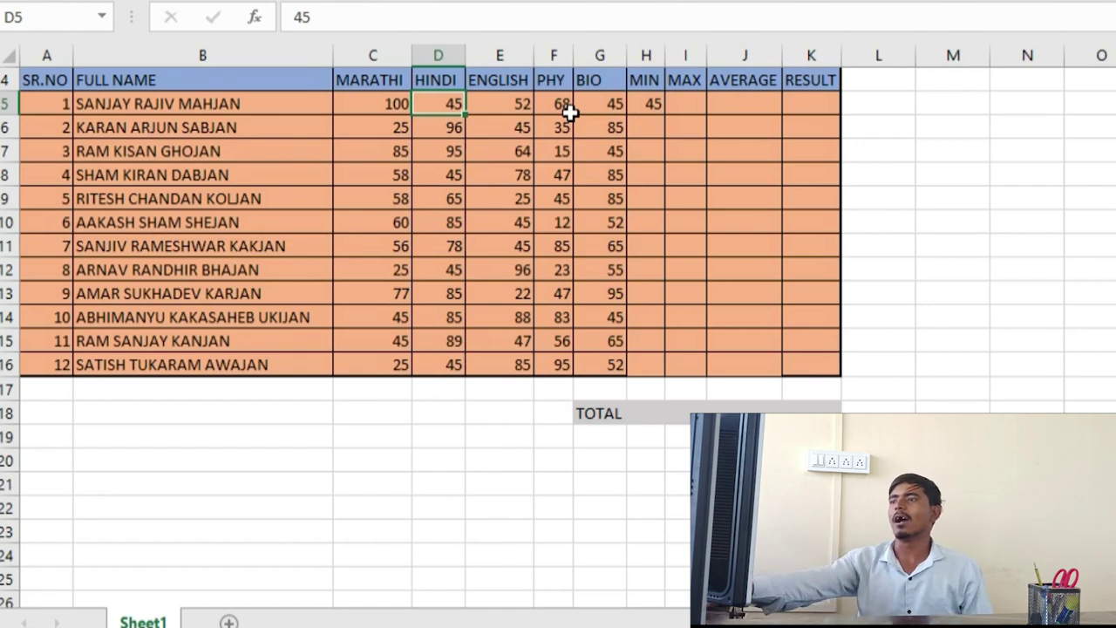
left_click(493, 101)
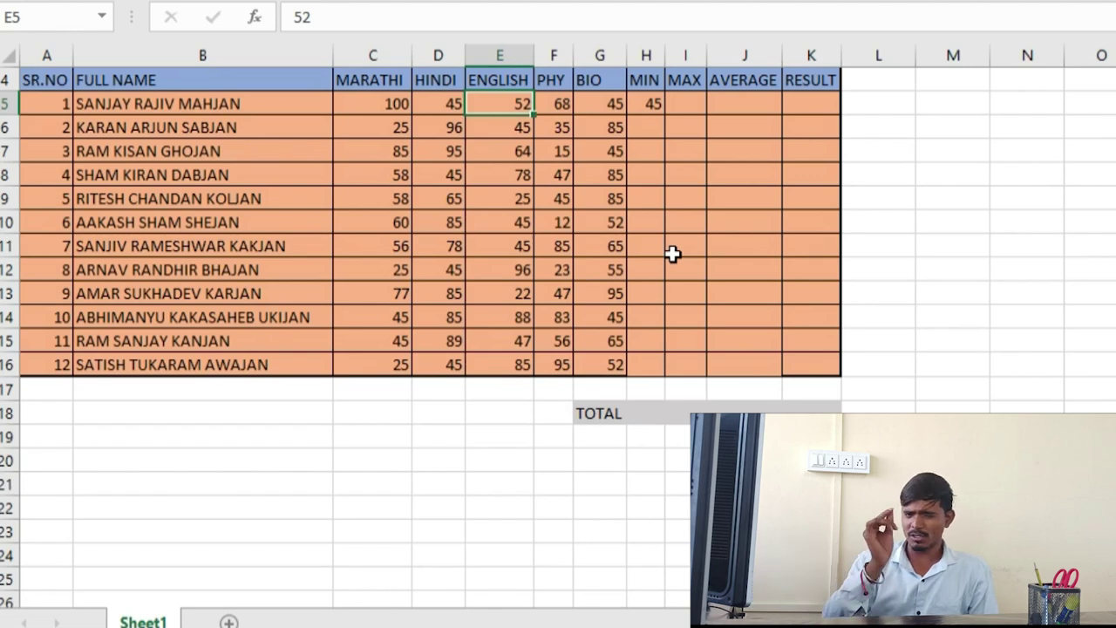
type("40")
key("Return")
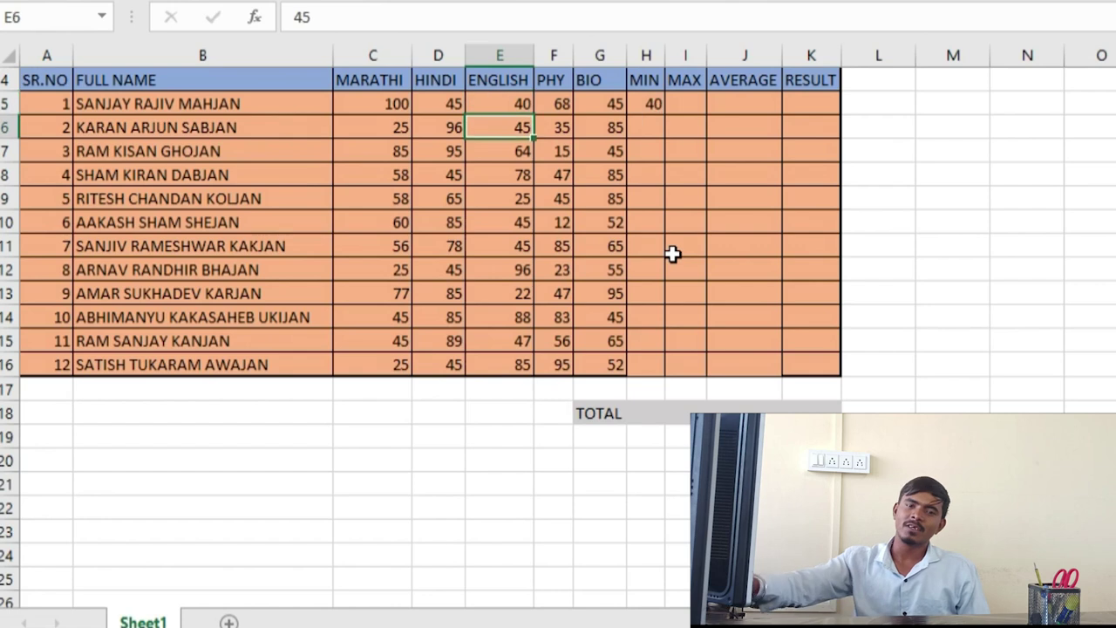
Fill the MIN formula from H5 down to H16 for all students
left_click(646, 103)
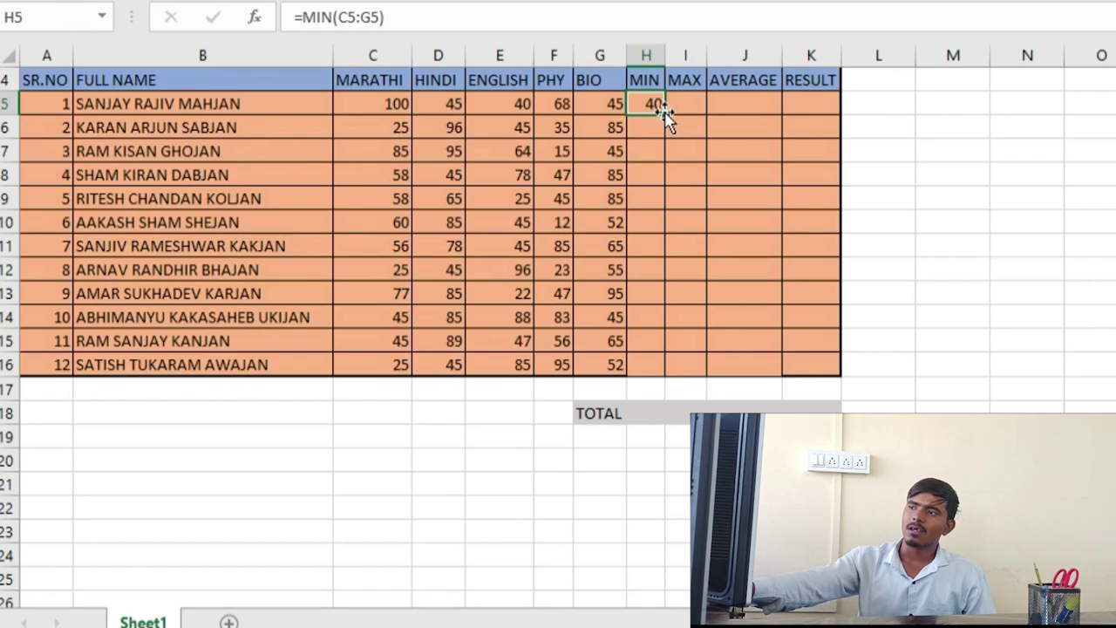
left_click_drag(665, 111, 650, 376)
left_click(695, 105)
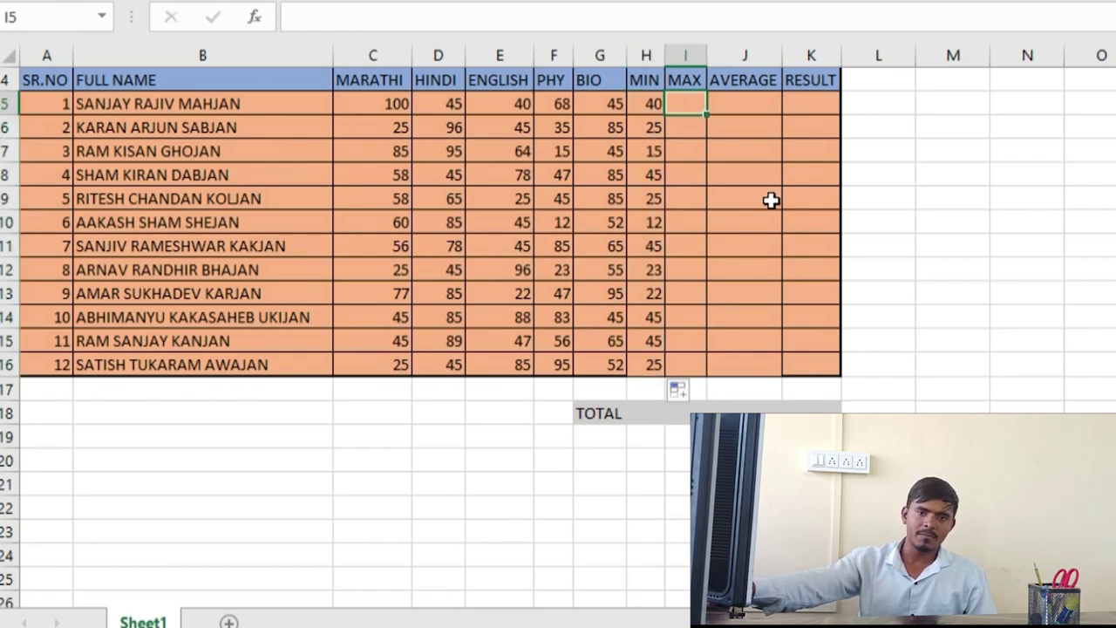
Clear the MIN formulas from cells H5 to H16
left_click(648, 106)
left_click_drag(648, 145, 657, 364)
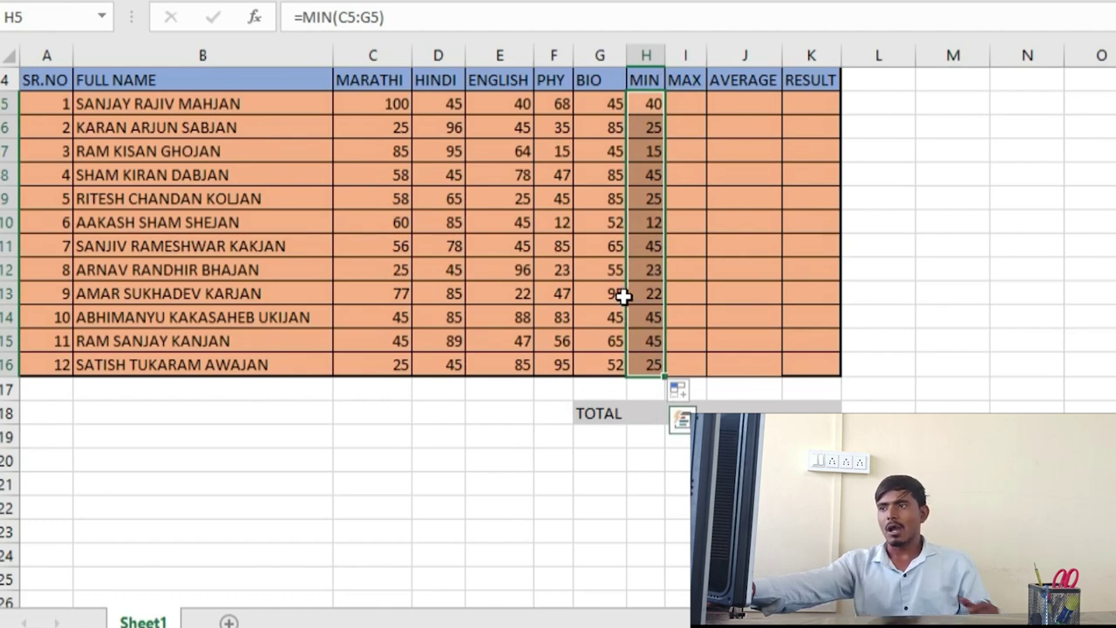
key("Delete")
Insert the AutoSum Min function in cell H5 over the marks in C5:G5
left_click(651, 105)
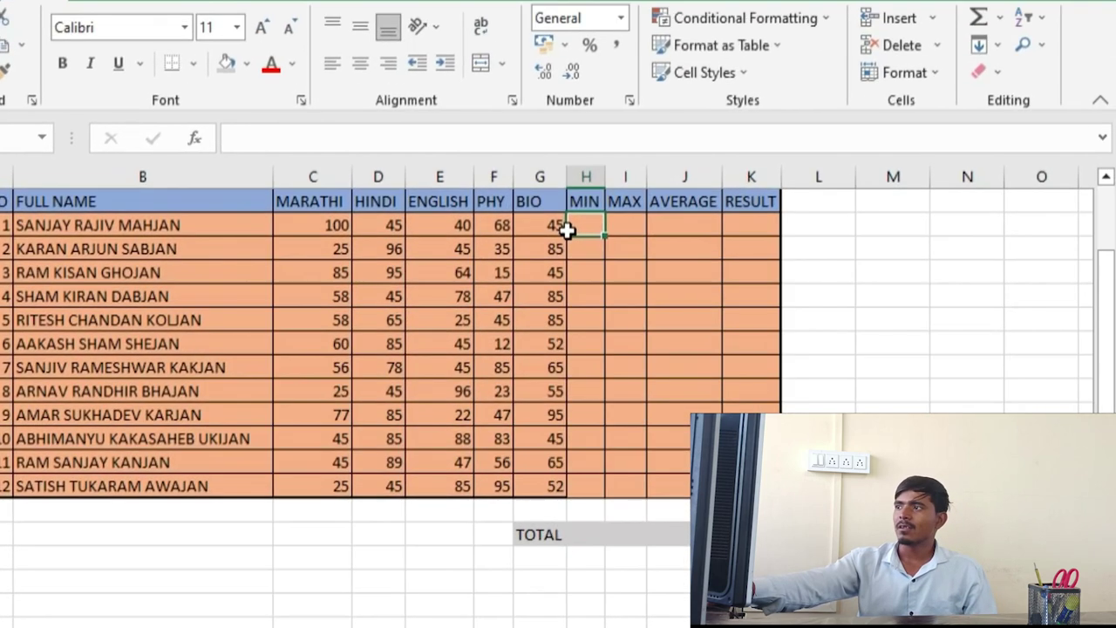
left_click(1003, 17)
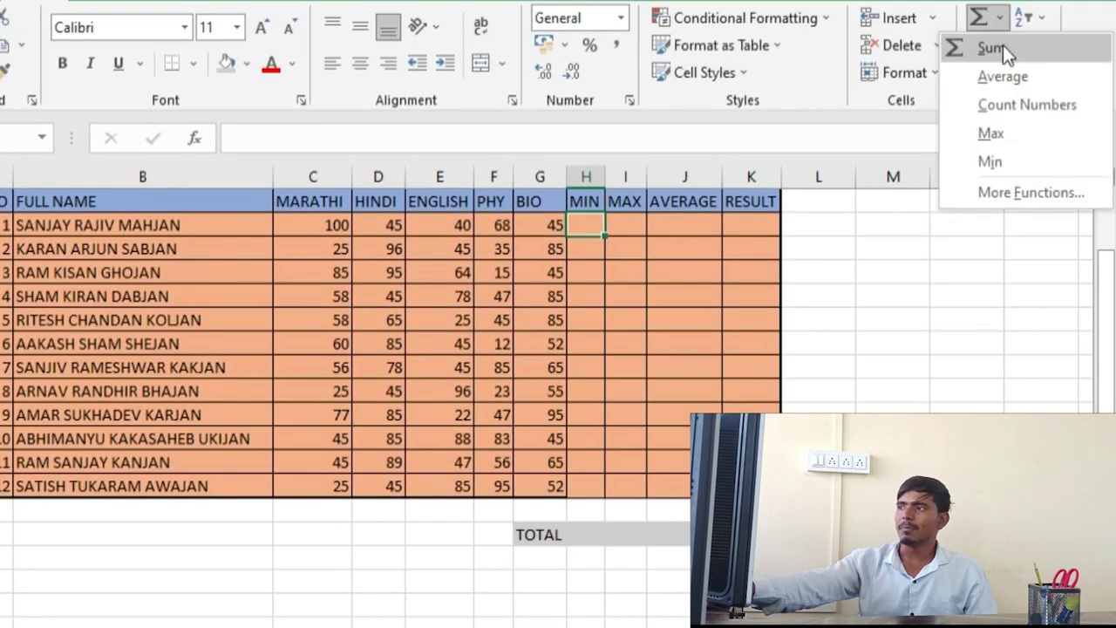
left_click(1004, 155)
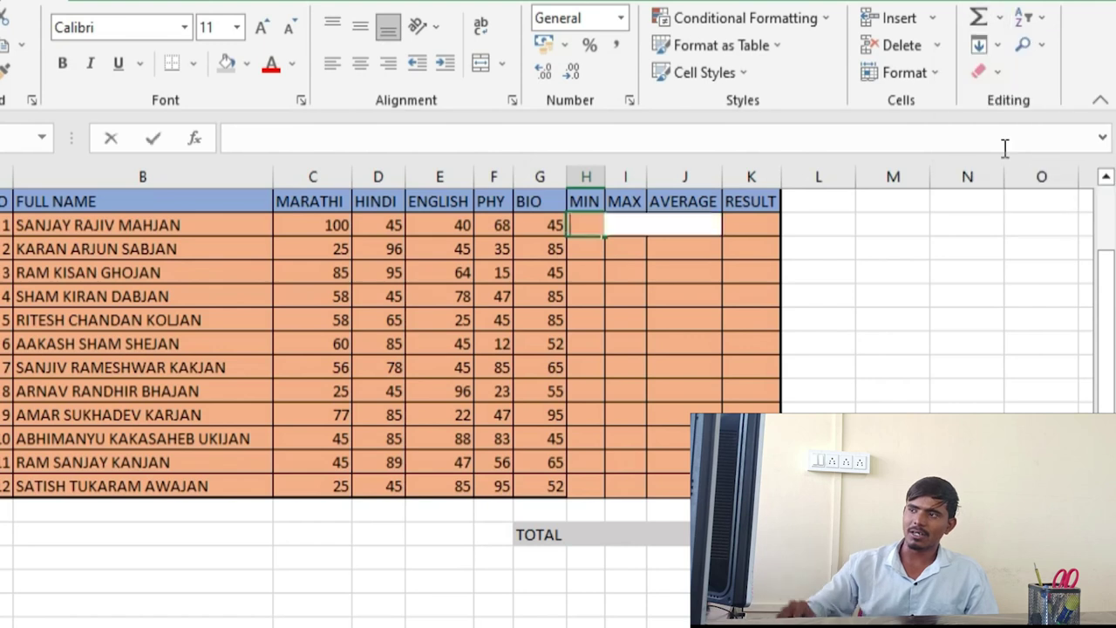
key("Return")
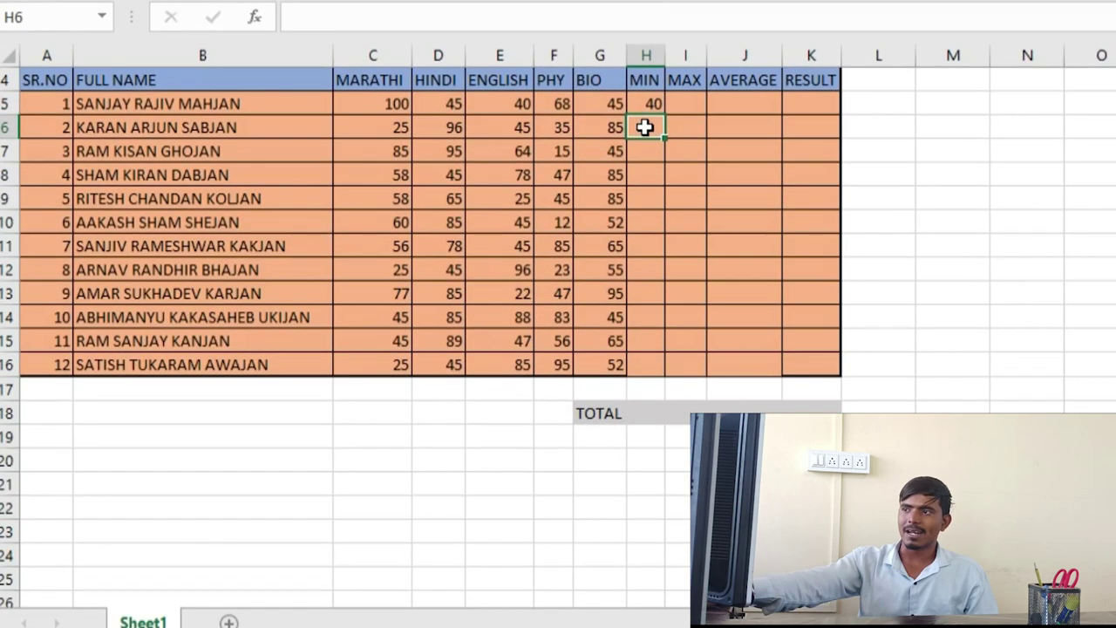
Copy the MIN formula in H5 down through H16 for the remaining students
left_click(586, 225)
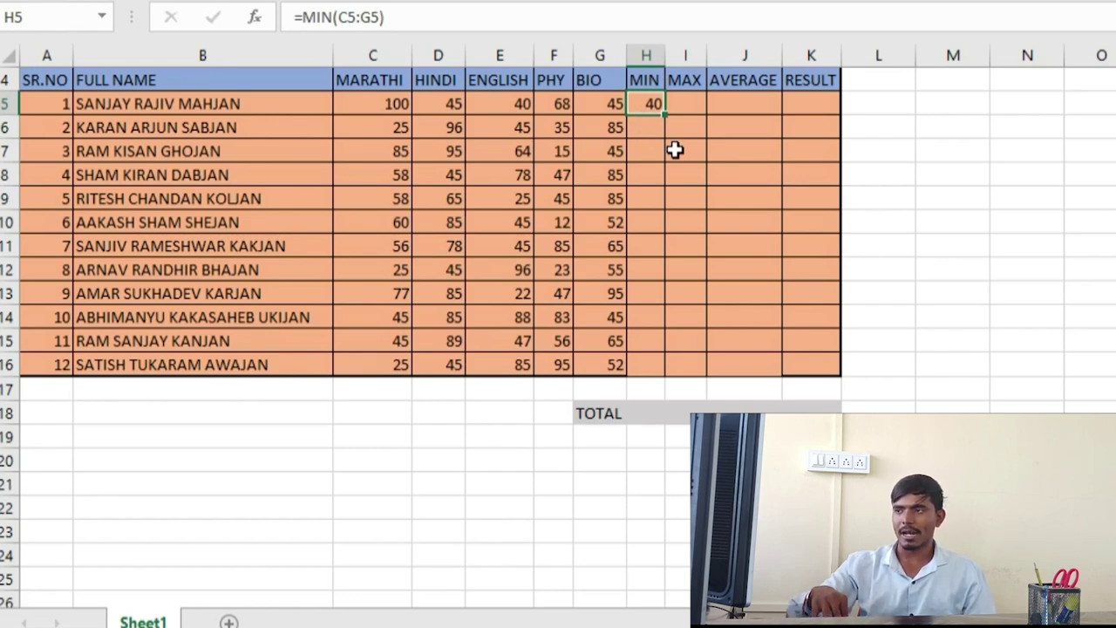
key("shift+Down")
key("shift+Down")
key("shift+Down")
key("shift+Down")
key("shift+Down")
key("shift+Down")
key("shift+Down")
key("shift+Down")
key("shift+Down")
key("shift+Down")
key("shift+Down")
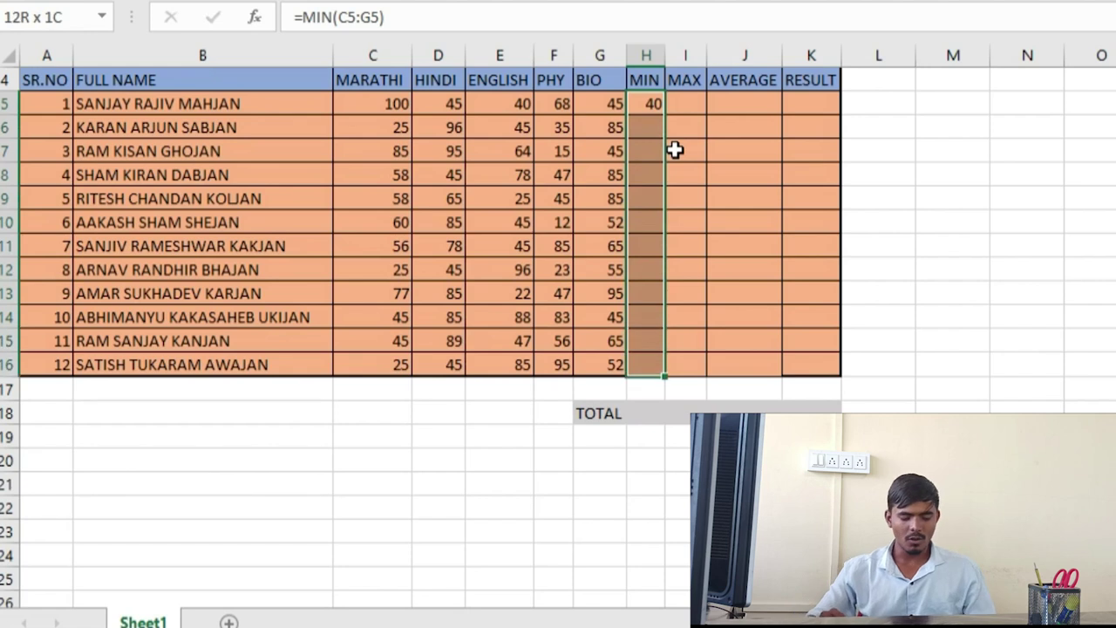
key("ctrl+d")
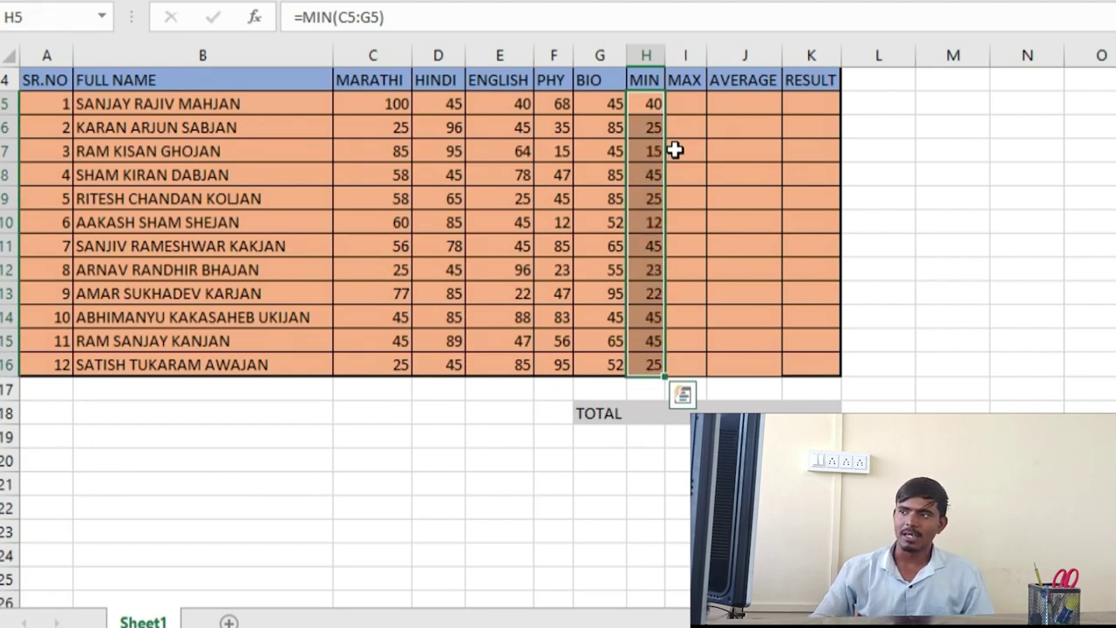
Enter the formula =MAX(C5:G5) in cell I5 for the first student's highest mark
key("Right")
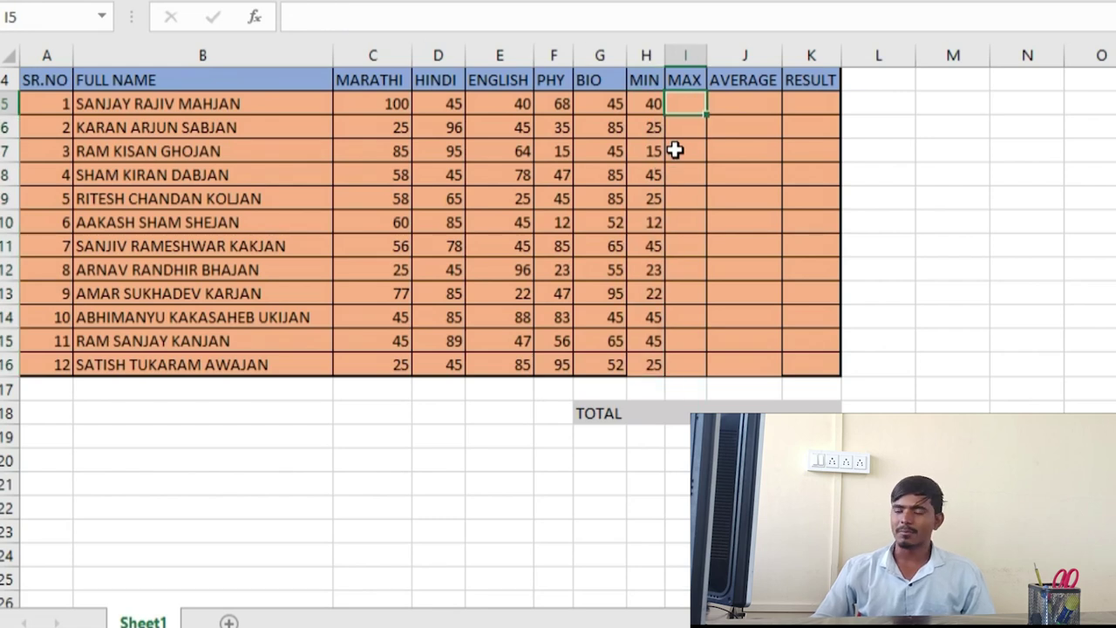
type("=")
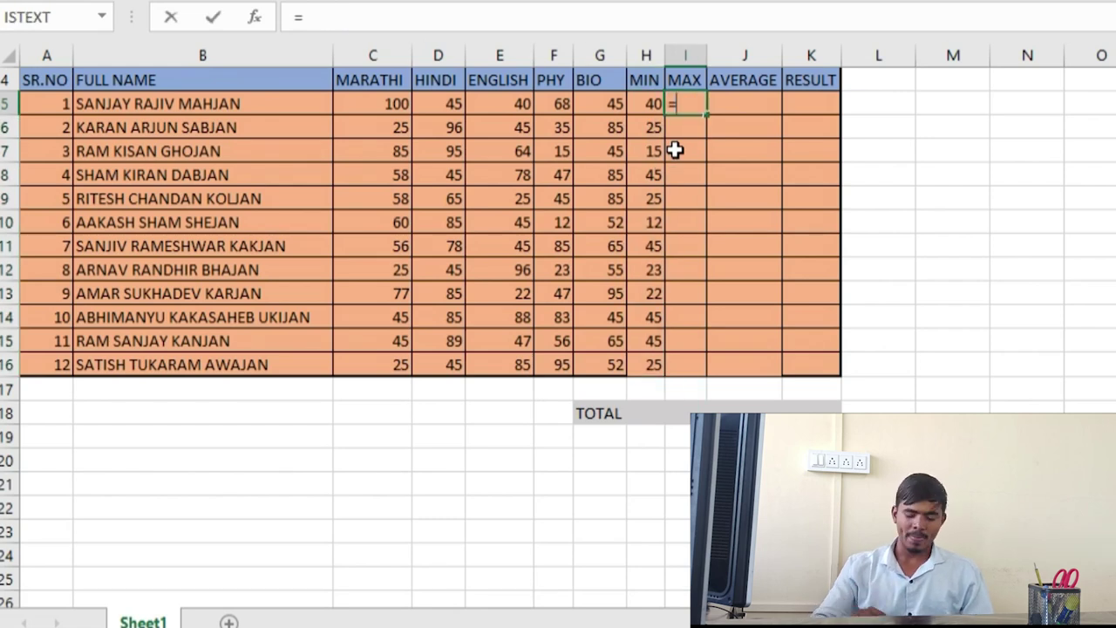
type("max")
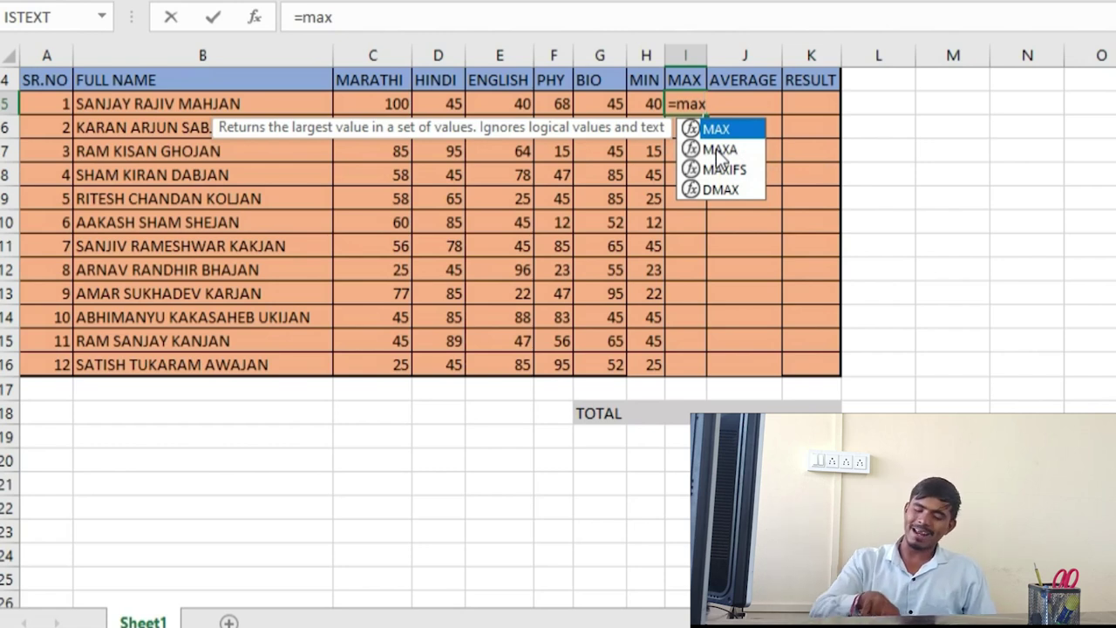
type("(")
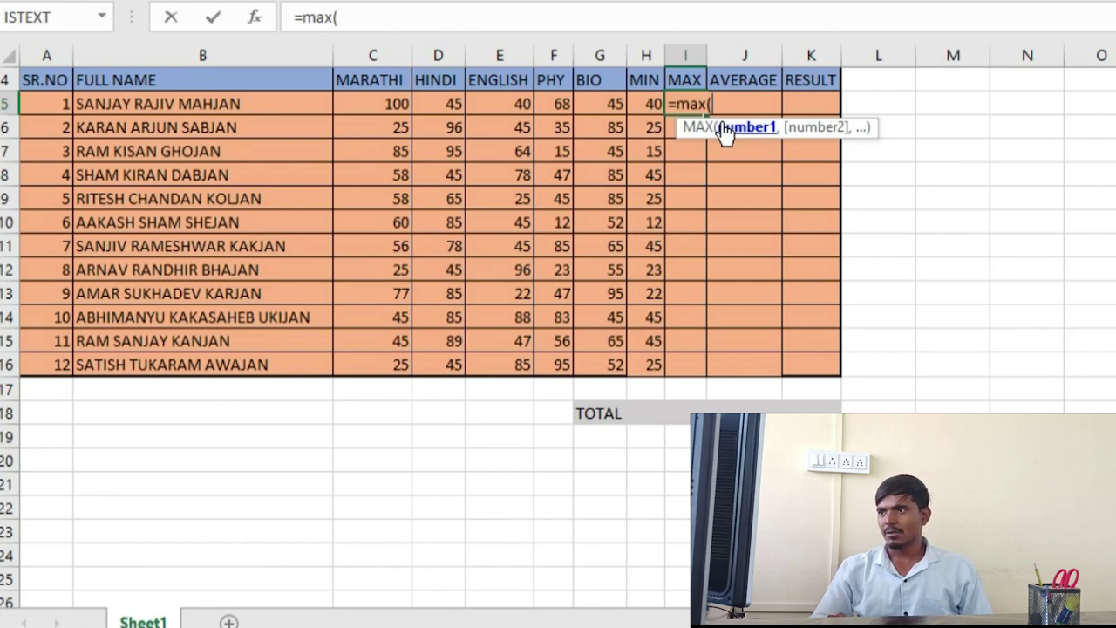
key("Left")
key("Left")
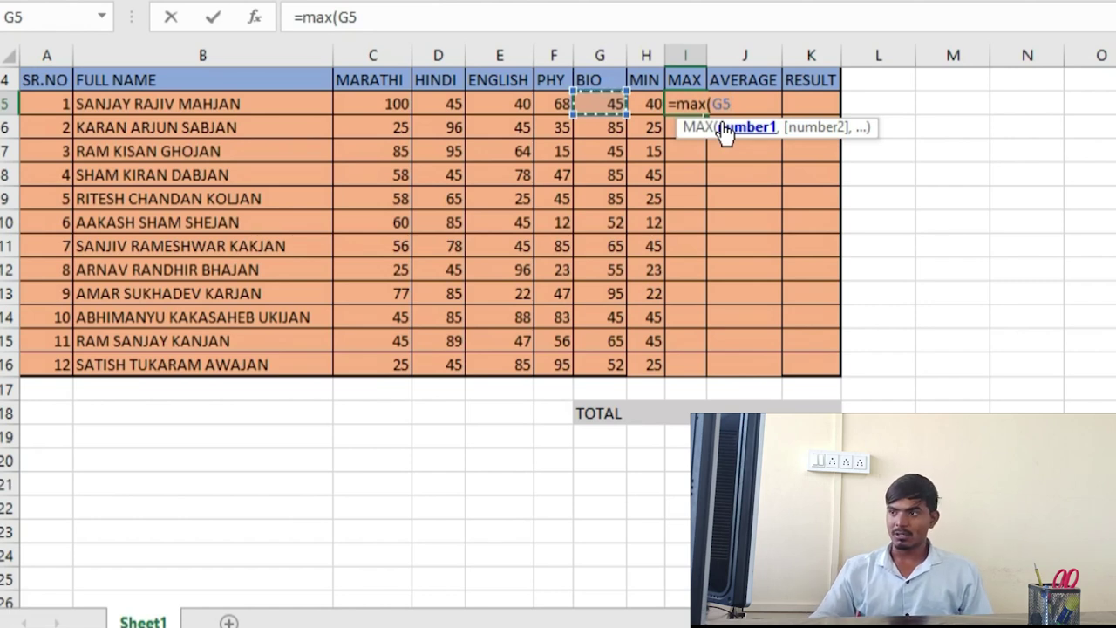
key("shift+Left")
key("shift+Left")
key("shift+Left")
key("shift+Left")
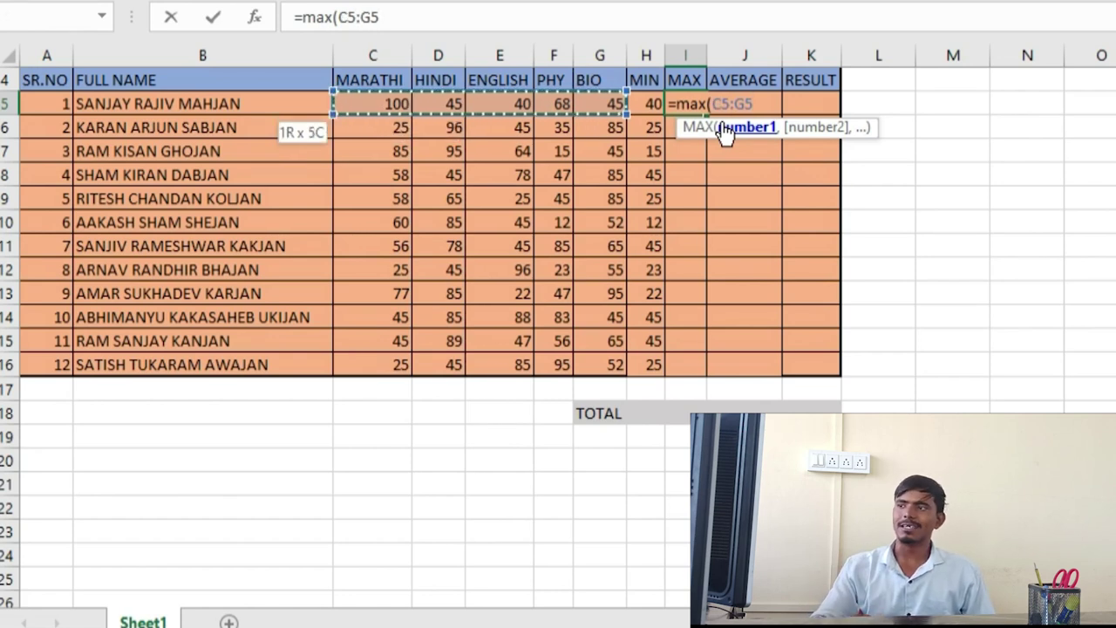
key("Return")
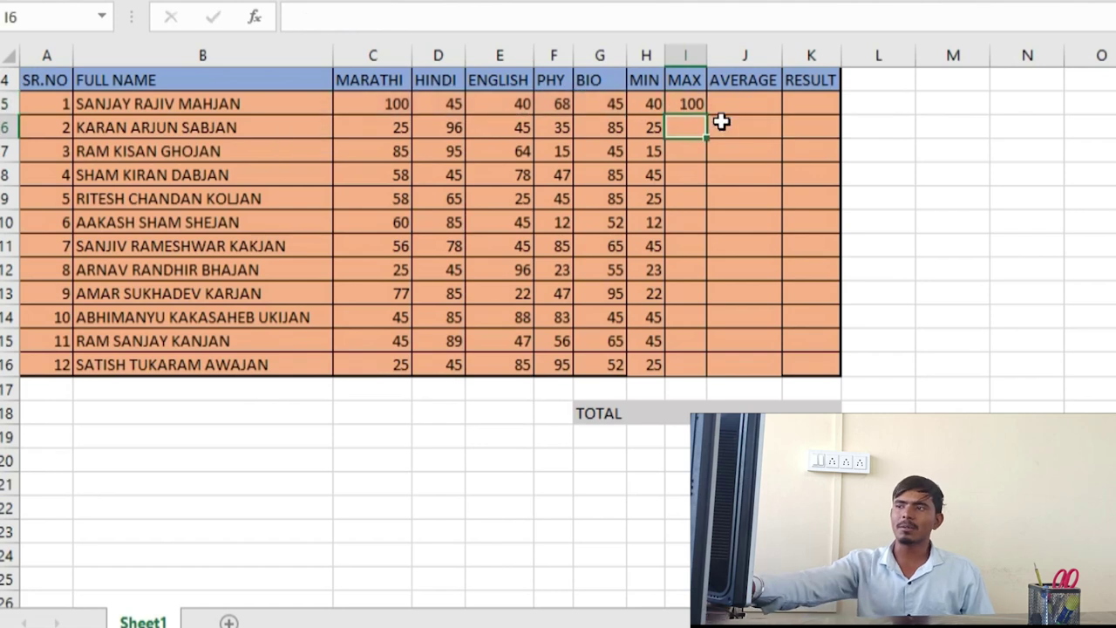
Copy the MAX formula in I5 down through I16 for the remaining students
left_click_drag(364, 103, 583, 108)
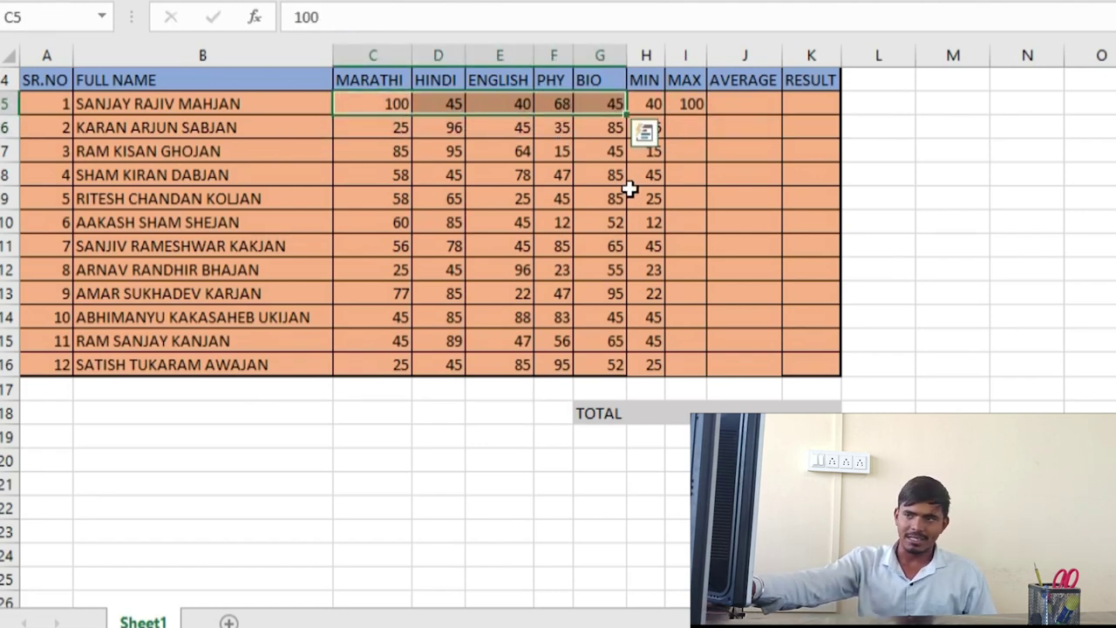
left_click(692, 105)
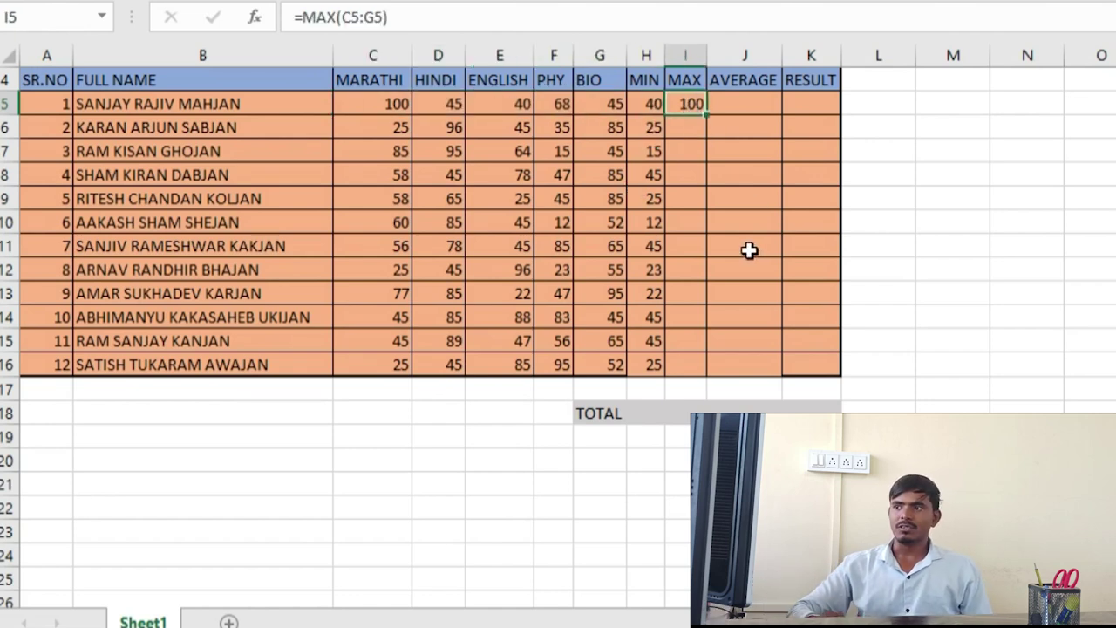
key("shift+Down")
key("shift+Down")
key("shift+Down")
key("shift+Down")
key("shift+Down")
key("shift+Down")
key("shift+Down")
key("shift+Down")
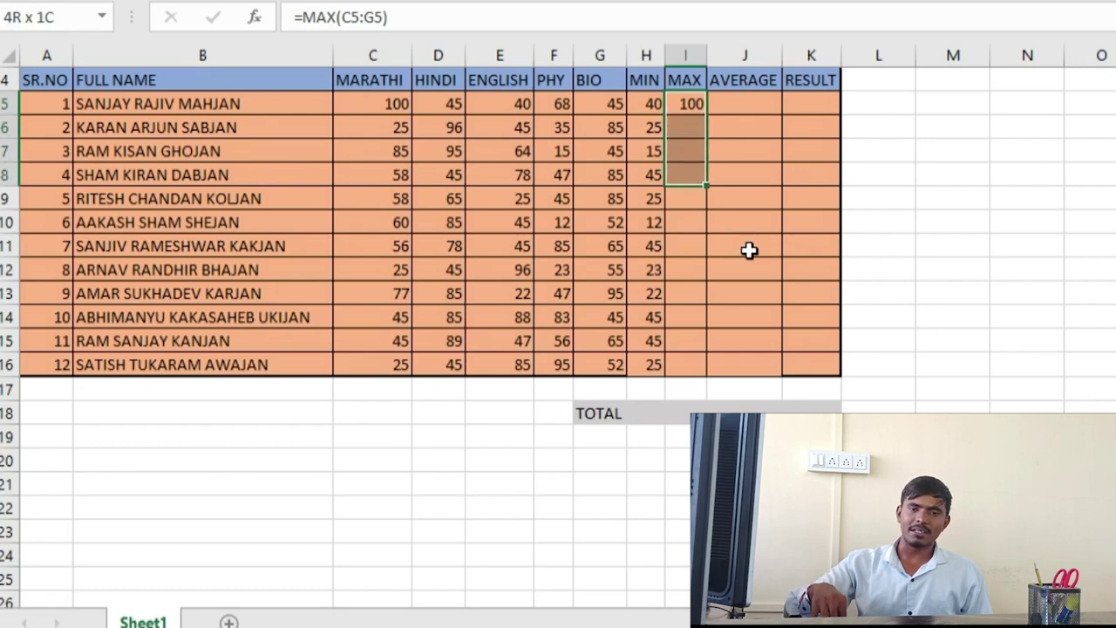
key("shift+Down")
key("shift+Down")
key("shift+Down")
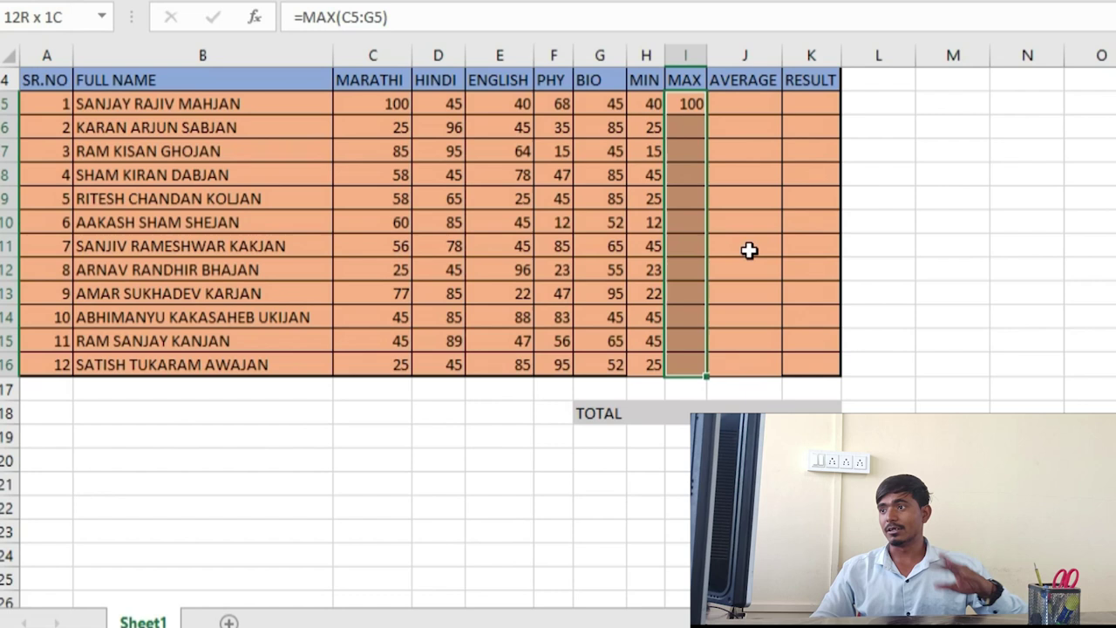
key("ctrl+d")
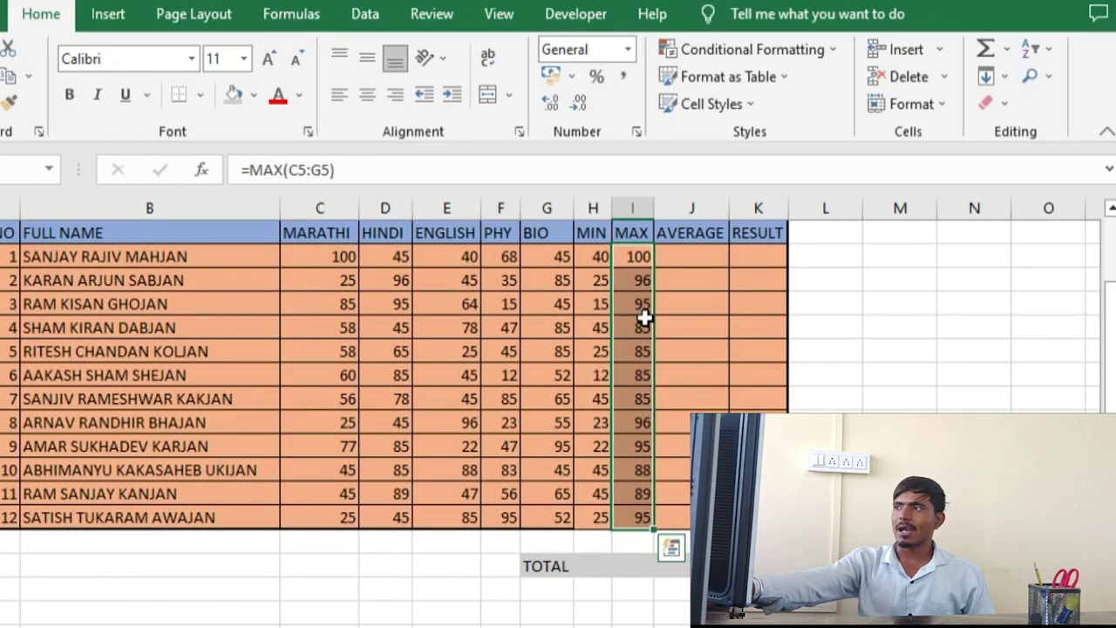
left_click(644, 319)
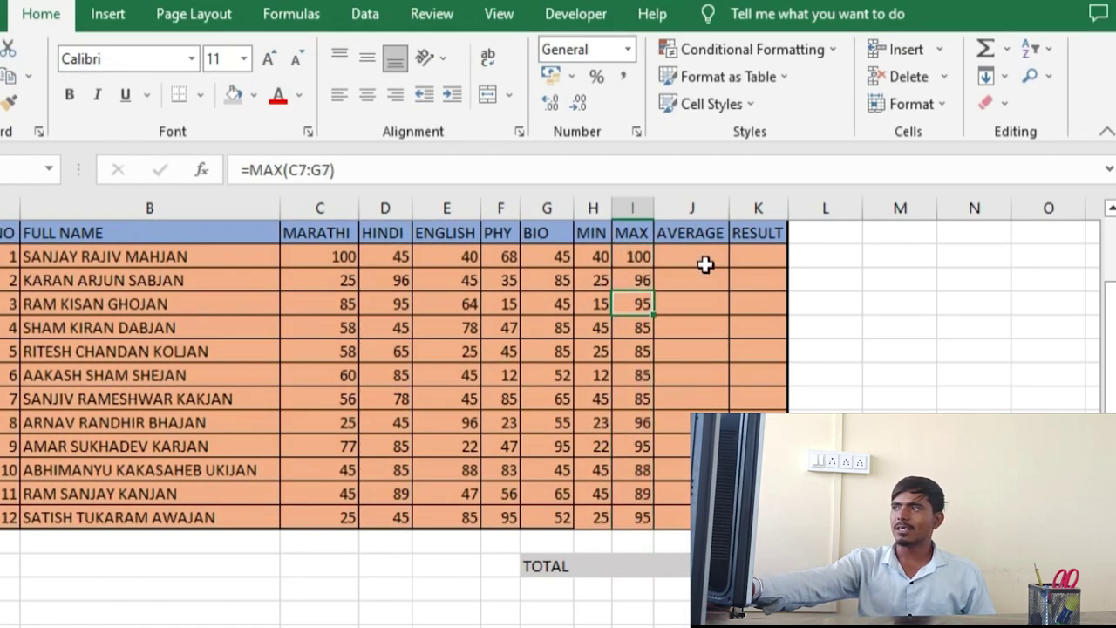
left_click(1022, 48)
left_click(1008, 47)
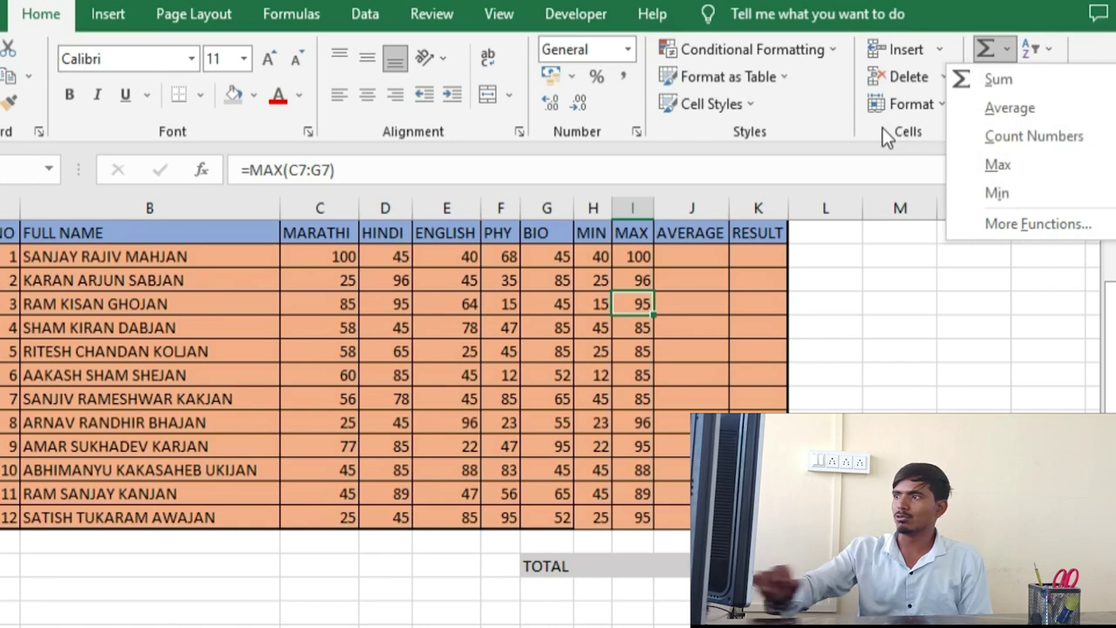
left_click(704, 275)
left_click(702, 259)
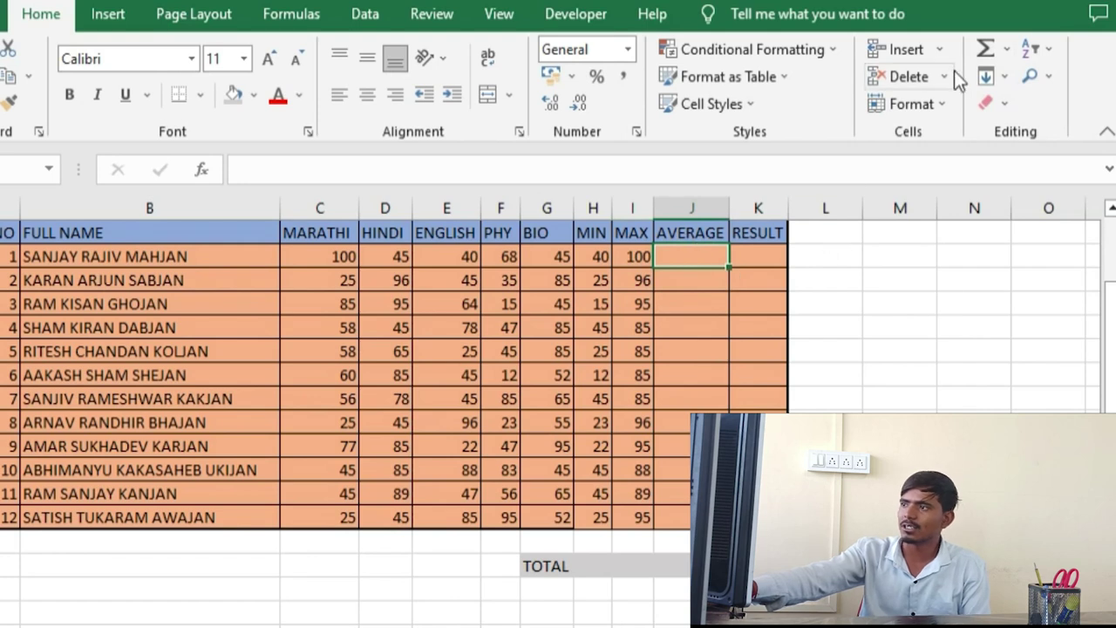
left_click(1007, 50)
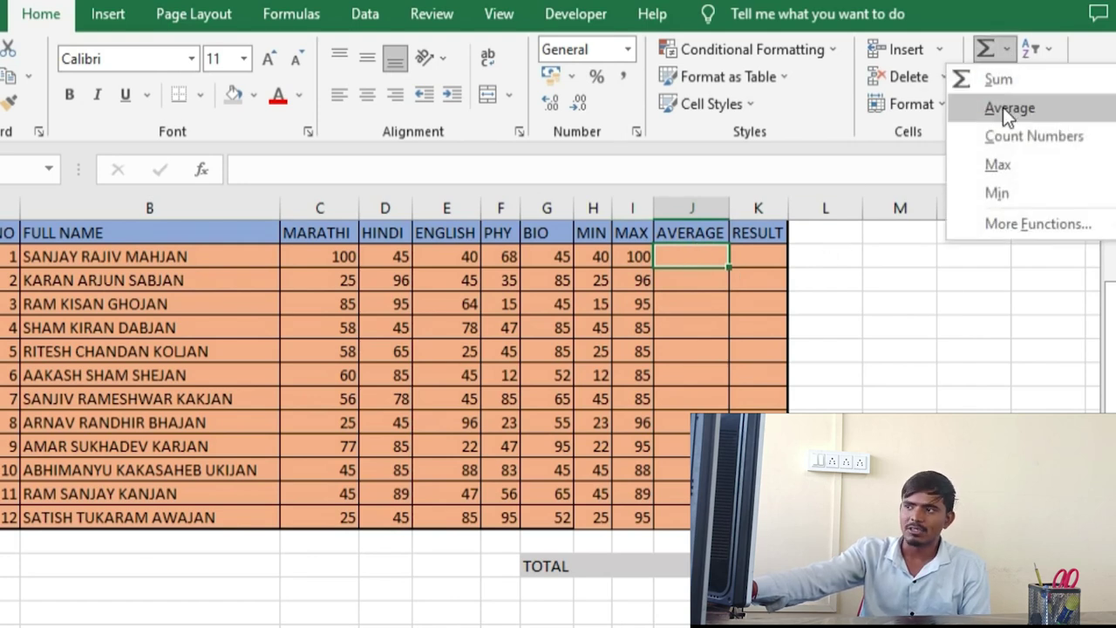
left_click(1005, 107)
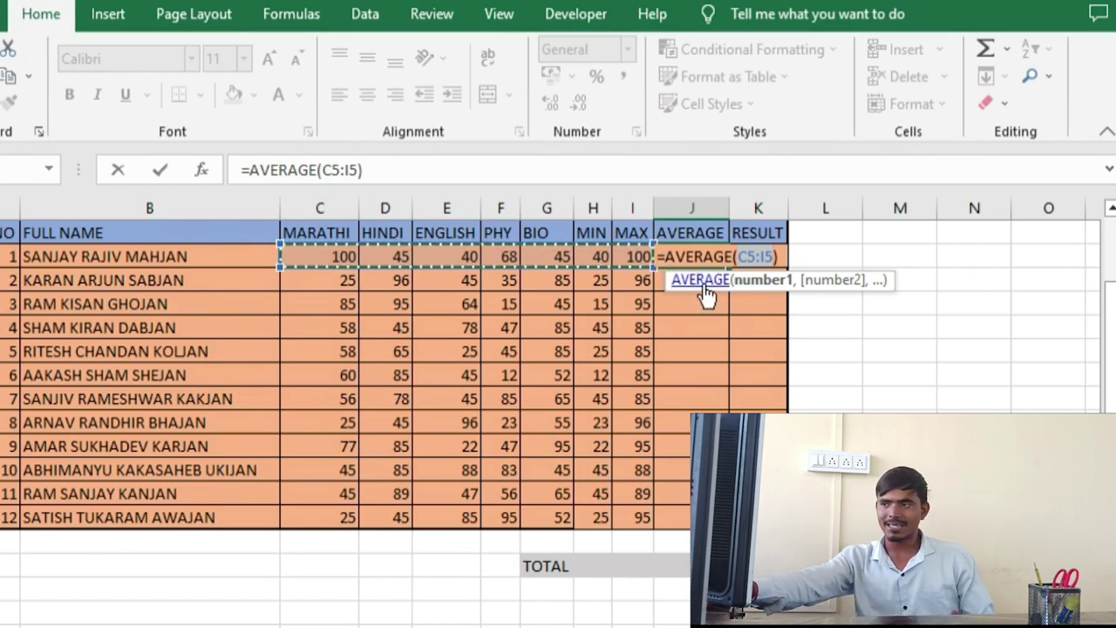
key("Escape")
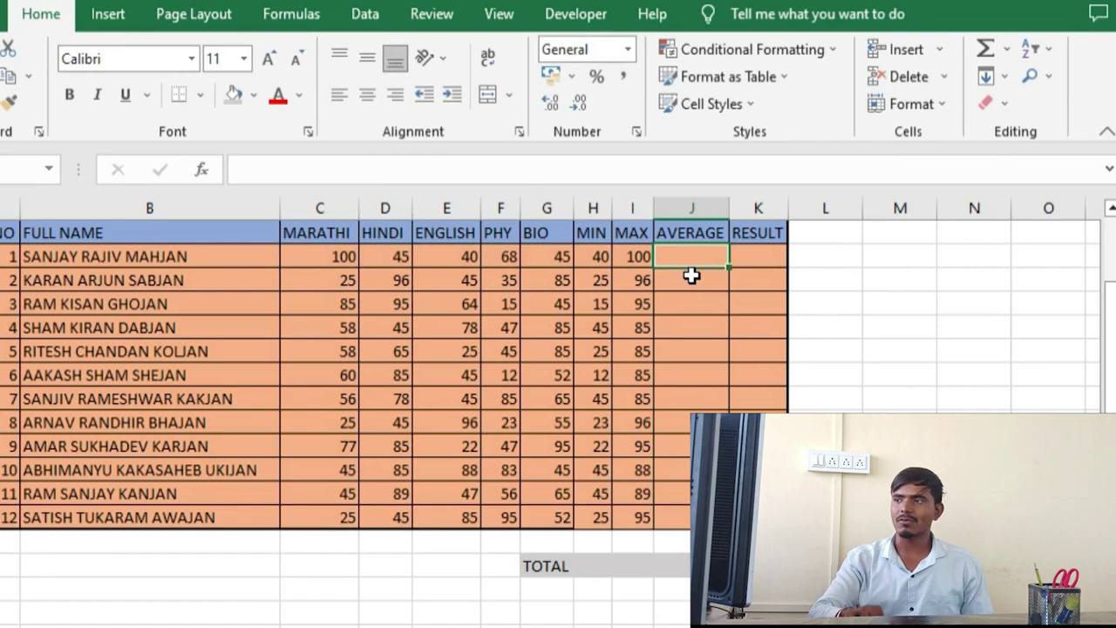
Enter the formula =AVERAGE(C5:G5) in cell J5 for the first student's average mark
type("=")
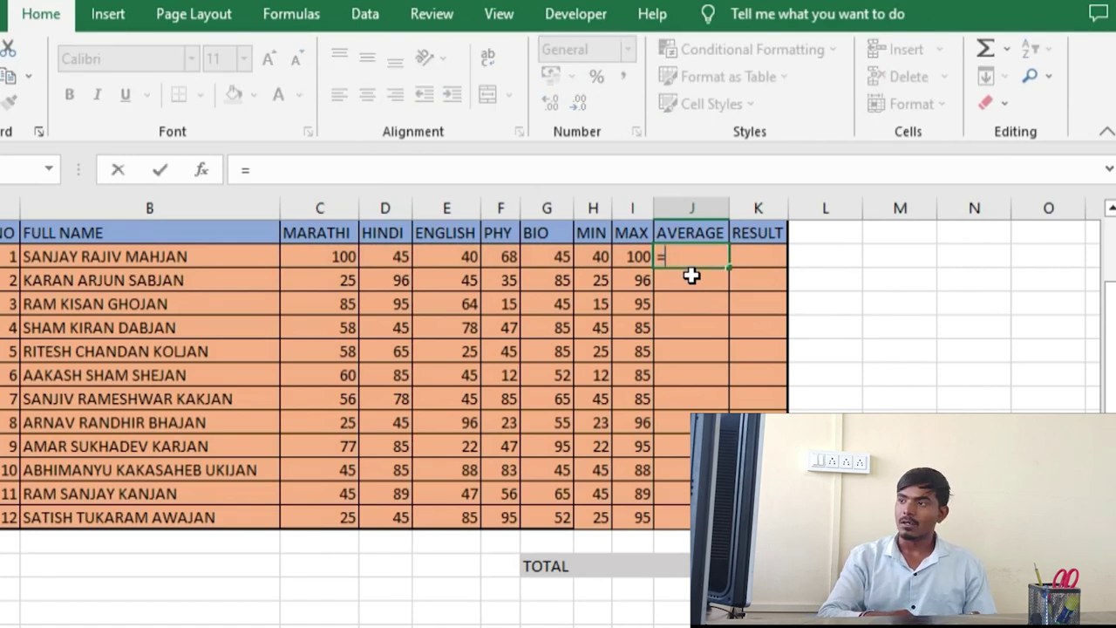
type("av")
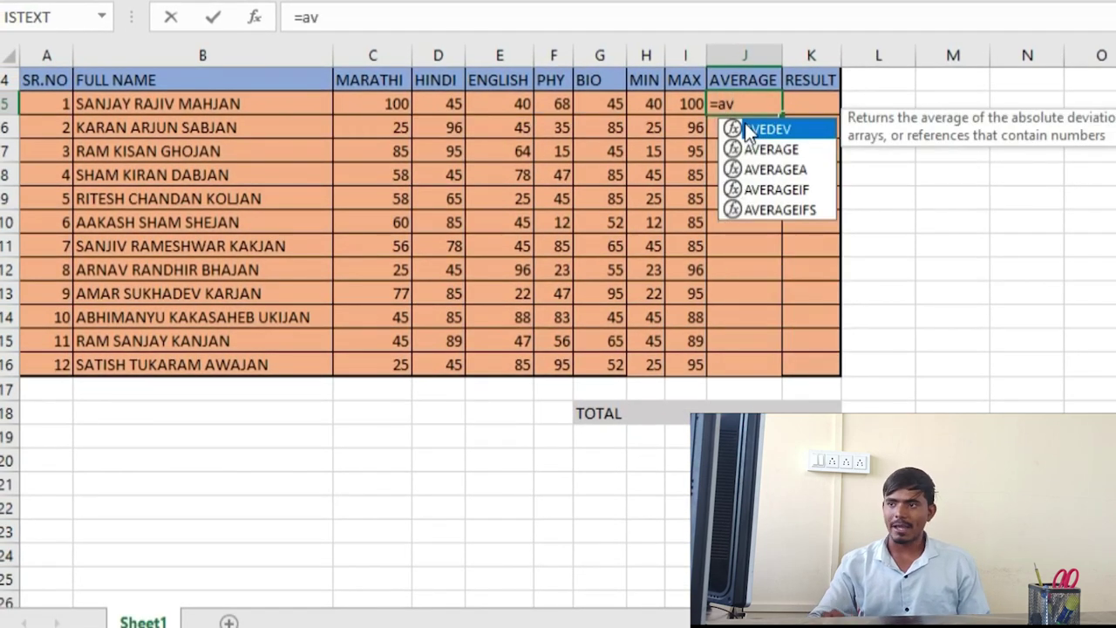
key("Down")
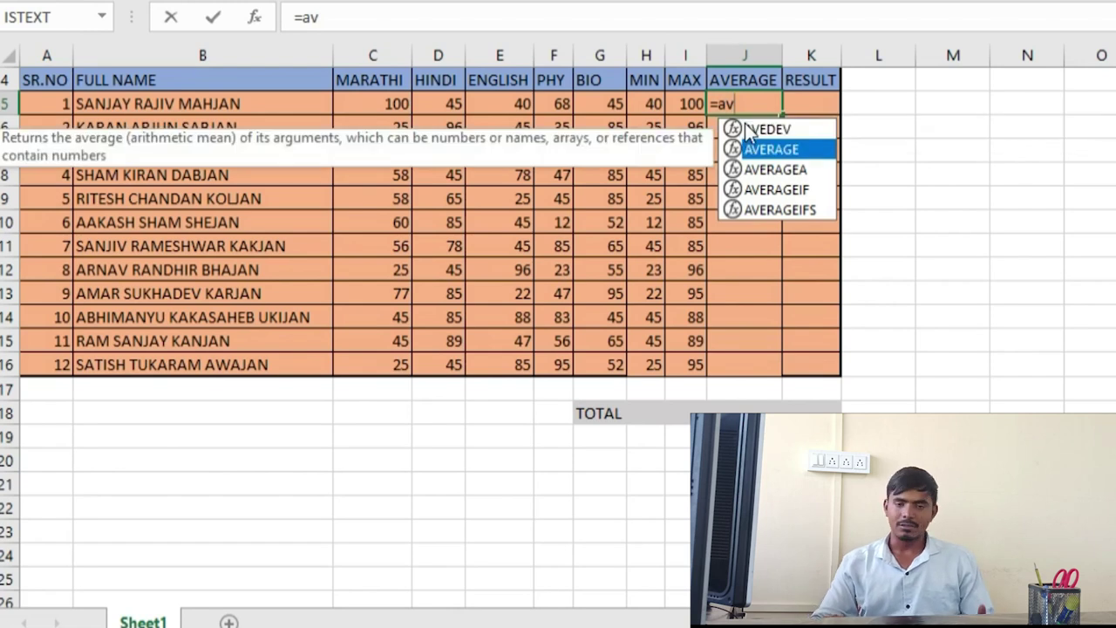
key("Tab")
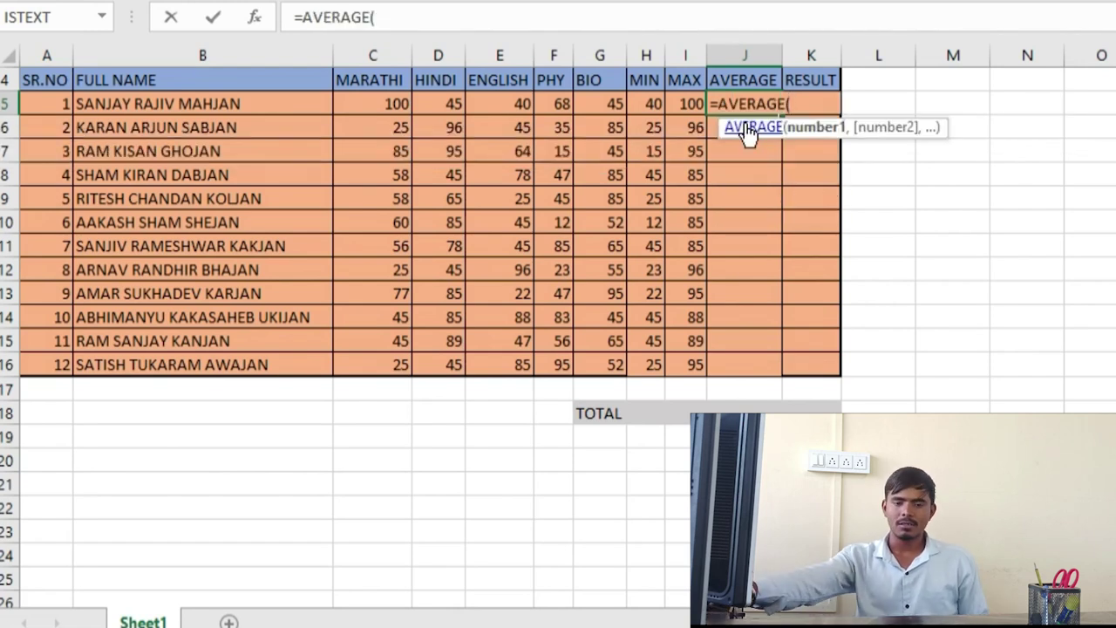
key("Left")
key("Left")
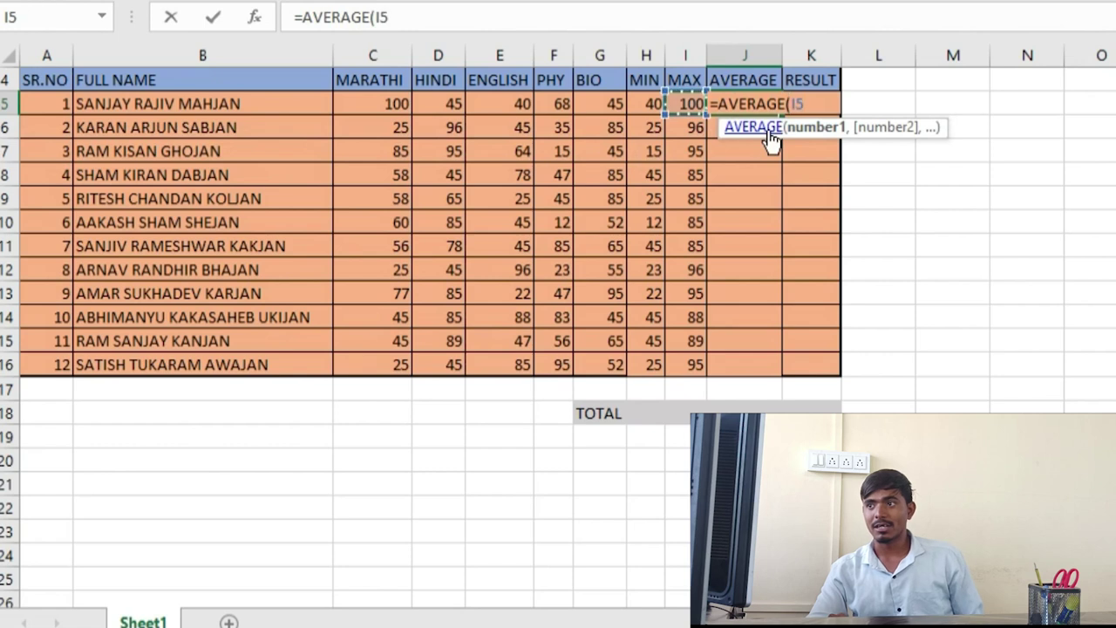
key("Left")
key("shift+Left")
key("shift+Left")
key("shift+Left")
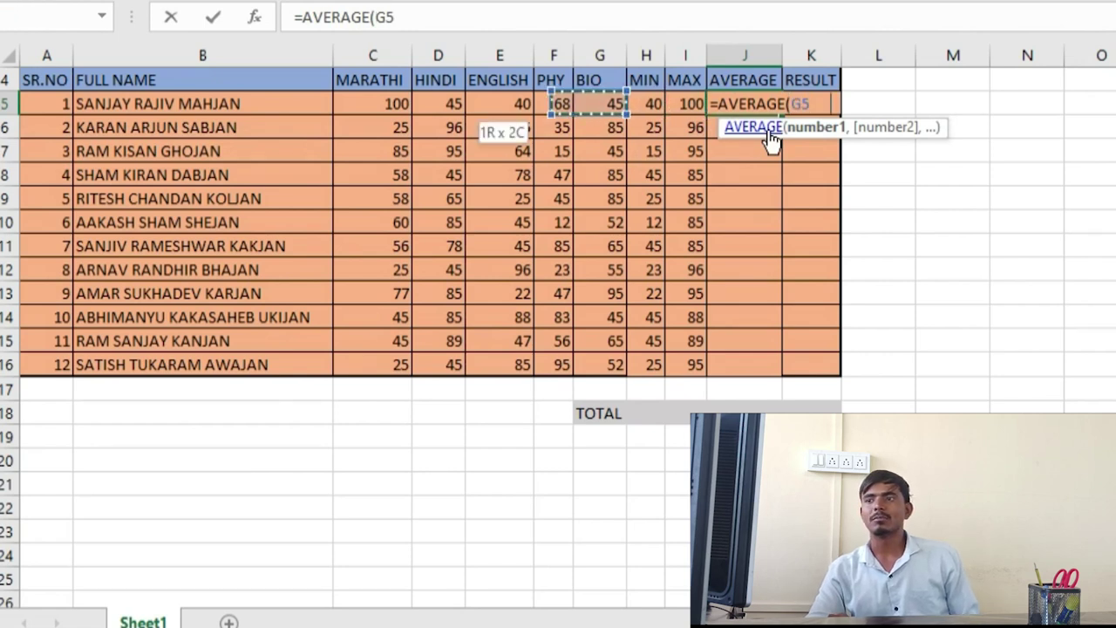
key("shift+Left")
key("Return")
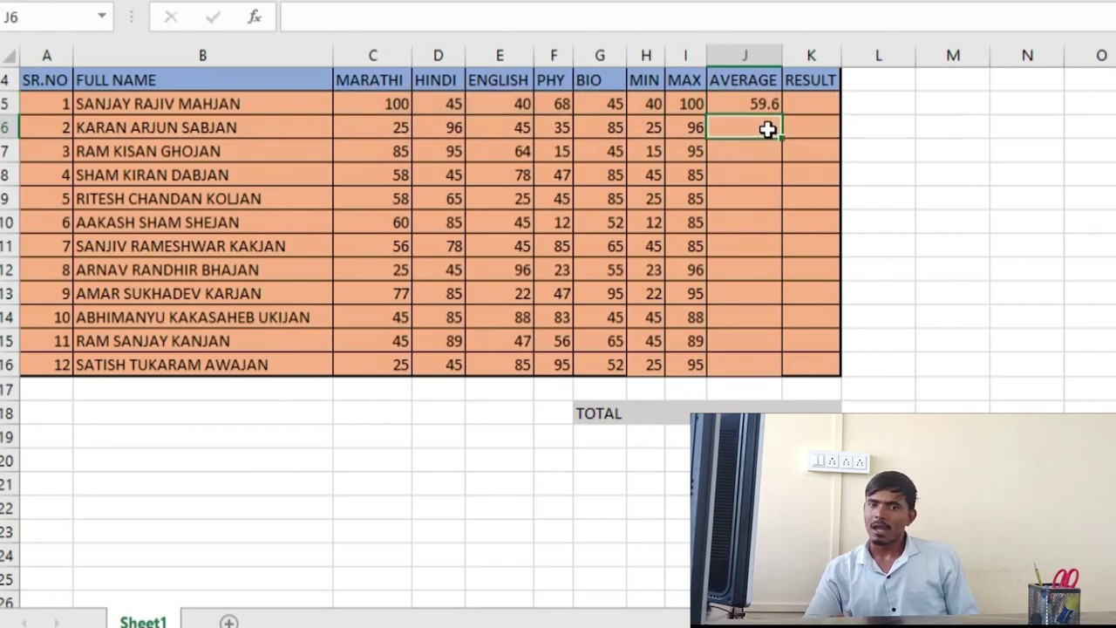
Copy the AVERAGE formula in J5 down through J16 for the remaining students
key("Up")
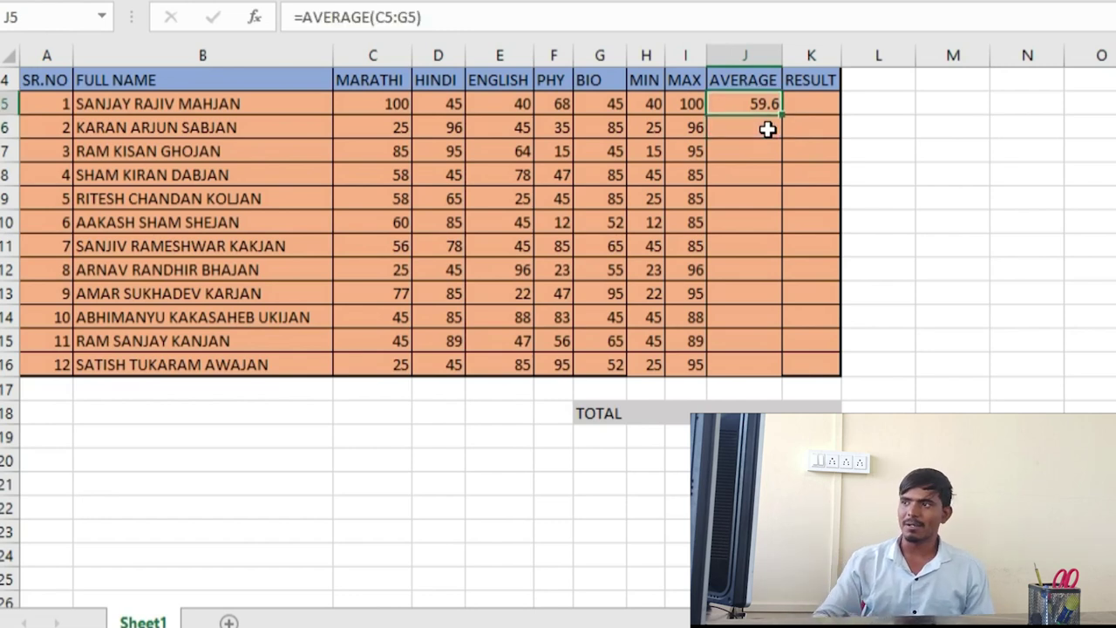
key("shift+Down")
key("shift+Down")
key("shift+Down")
key("shift+Down")
key("shift+Down")
key("shift+Down")
key("shift+Down")
key("shift+Down")
key("shift+Down")
key("shift+Down")
key("shift+Down")
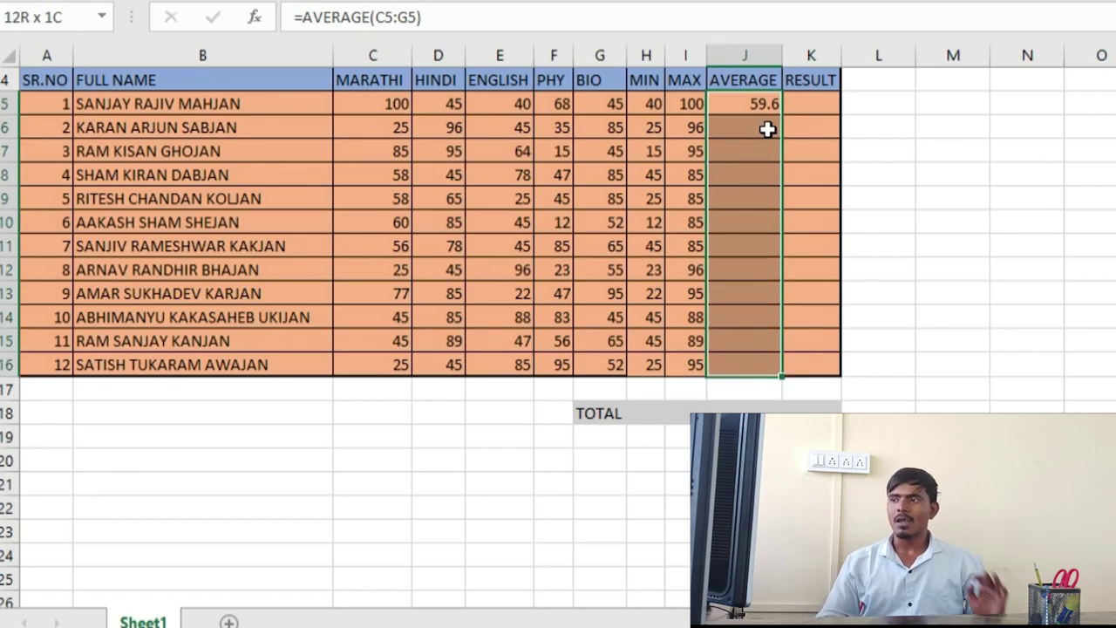
key("ctrl+d")
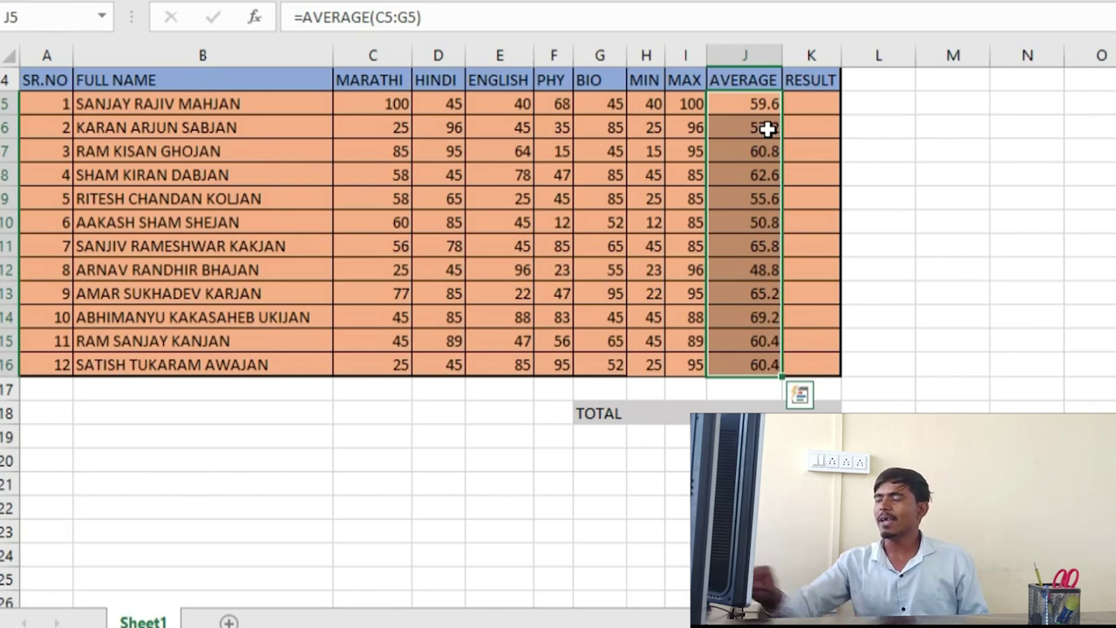
key("Right")
key("Left")
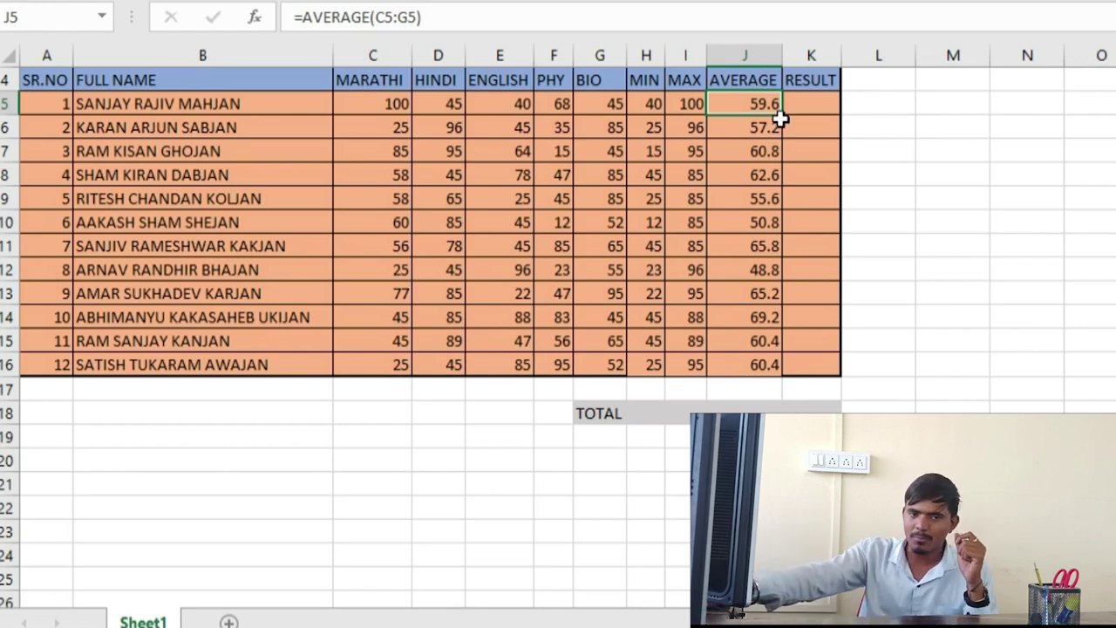
Decrease the decimals of the averages in J5:J16 so they display as whole numbers
left_click_drag(747, 104, 754, 365)
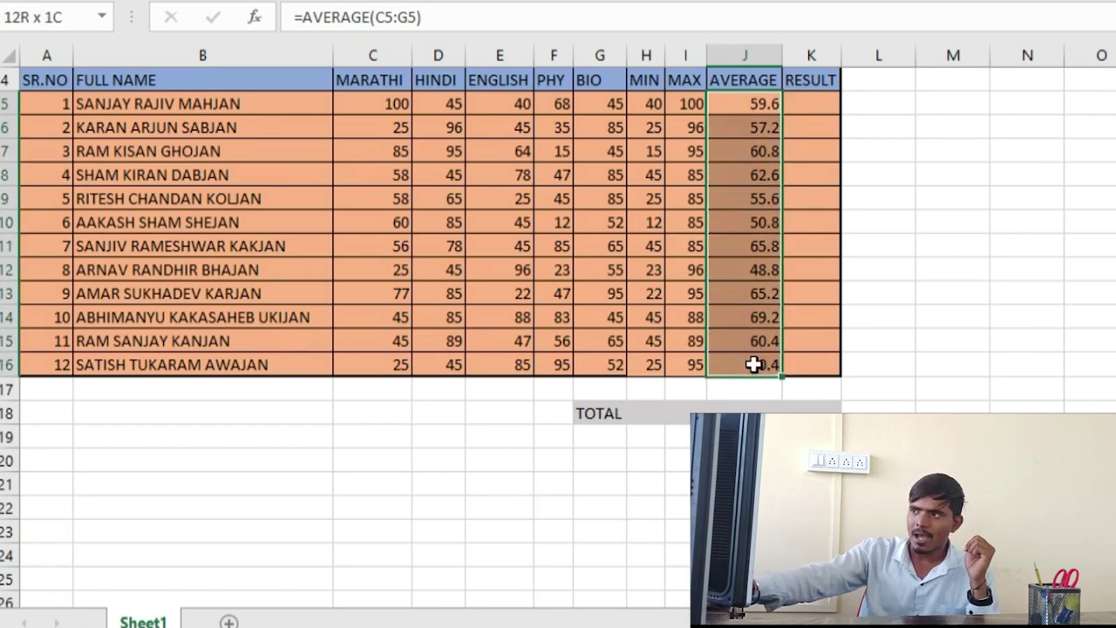
left_click(732, 122)
left_click(737, 102)
left_click_drag(749, 109, 748, 368)
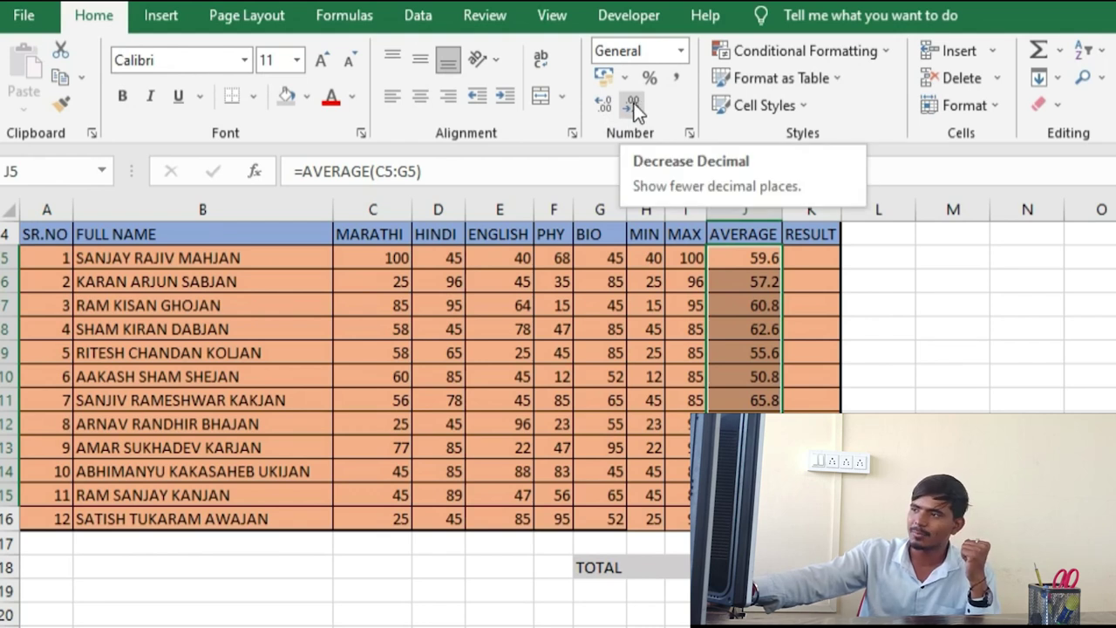
left_click(634, 108)
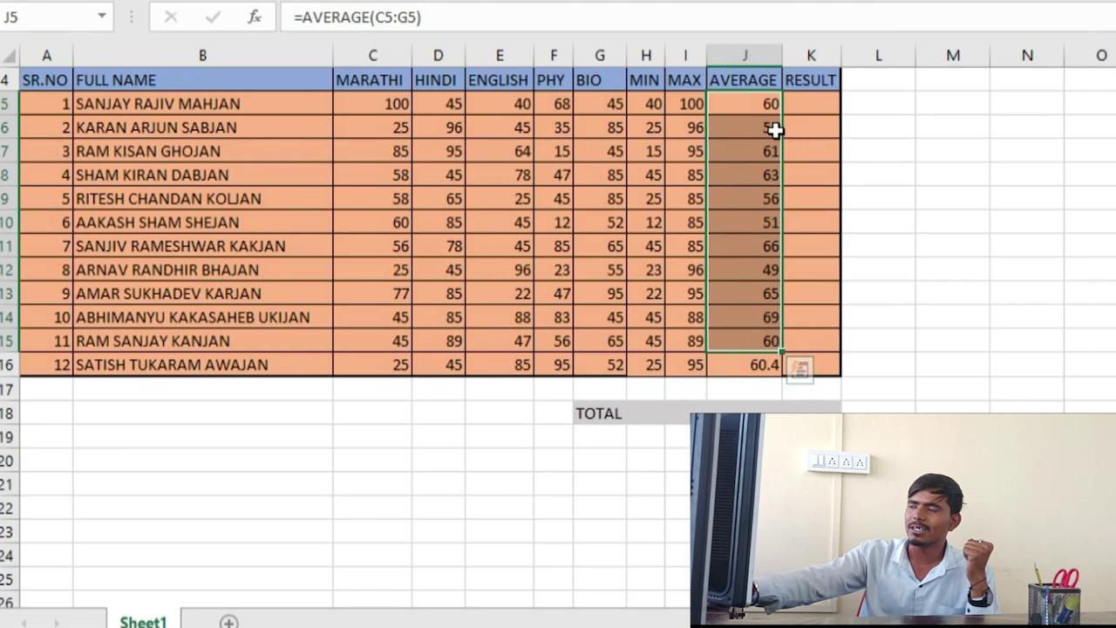
left_click(752, 367)
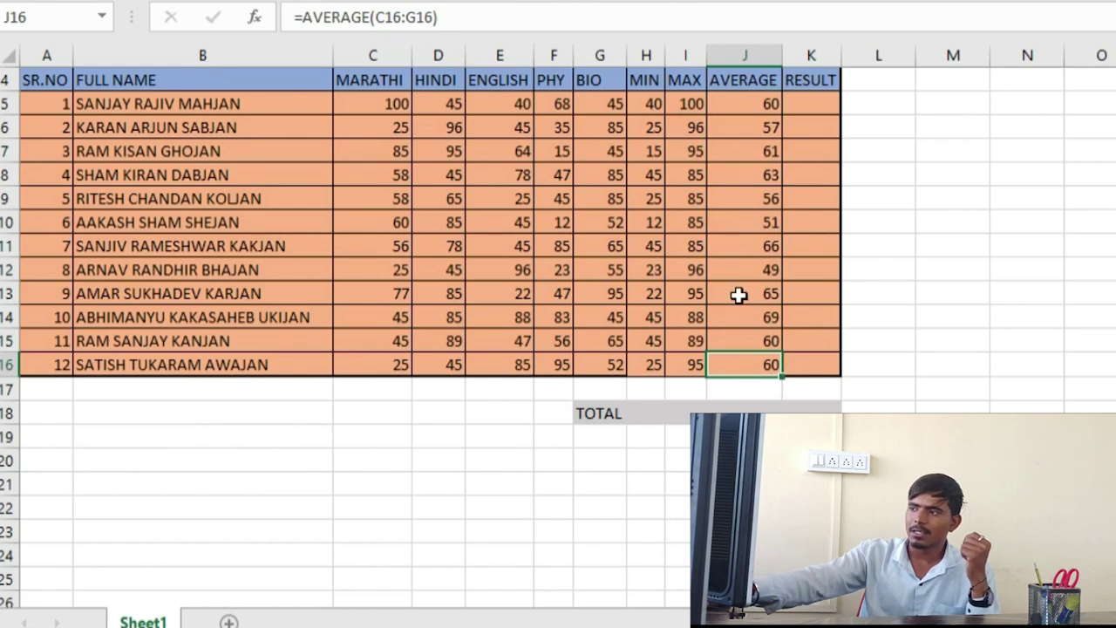
left_click(787, 288)
Begin an IF formula in K5 with the logical test MIN(C5:G5)>=35 for the first student's marks
left_click(817, 100)
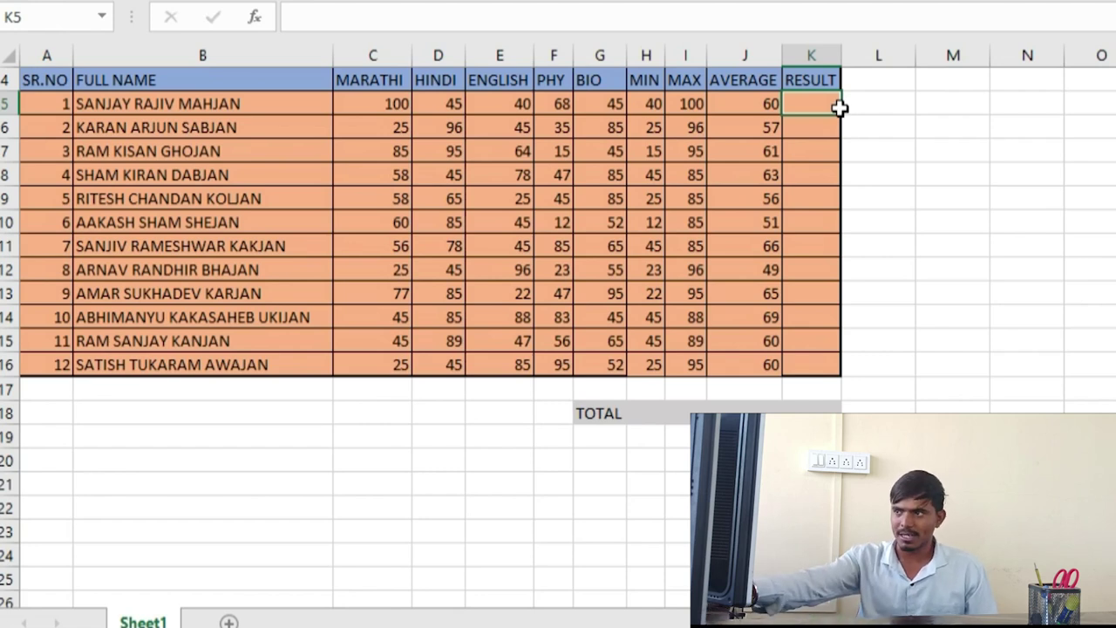
left_click_drag(593, 102, 386, 95)
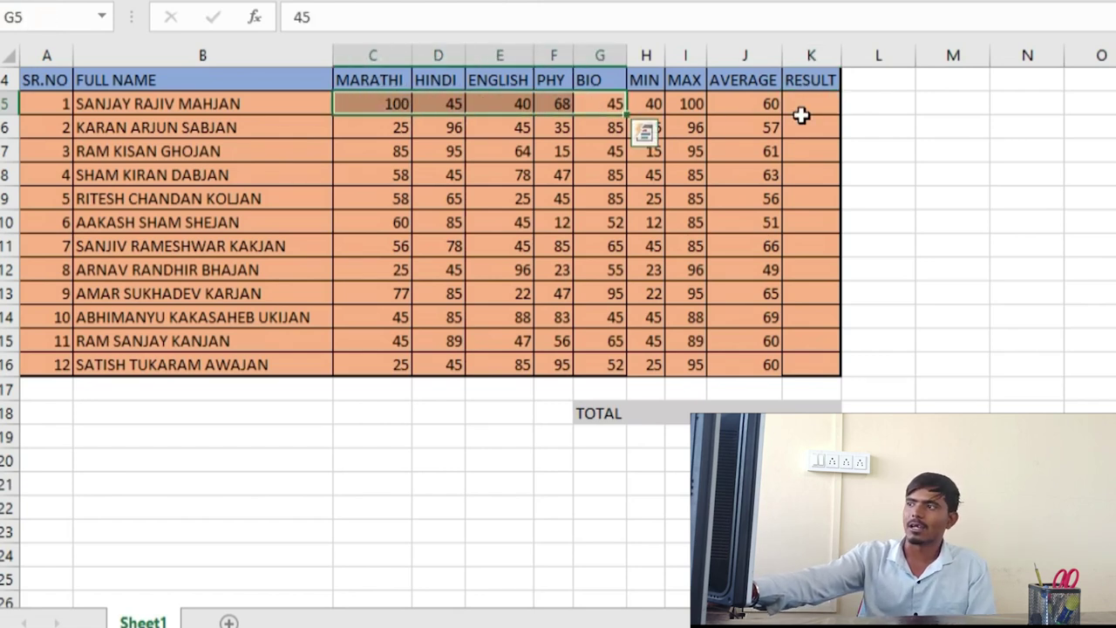
left_click(823, 77)
left_click(824, 104)
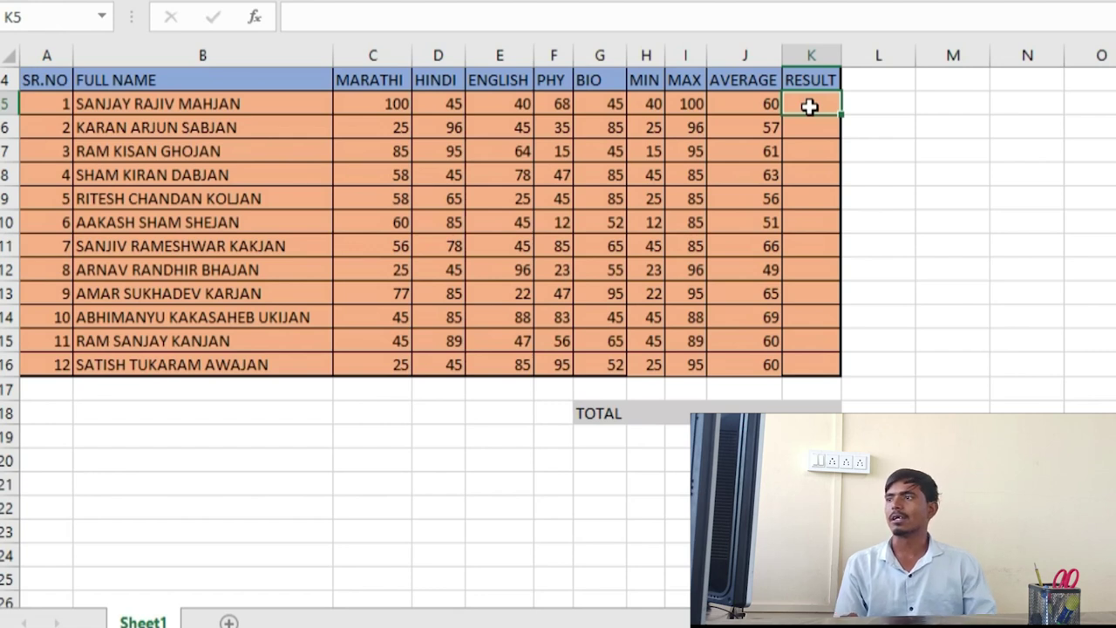
type("=")
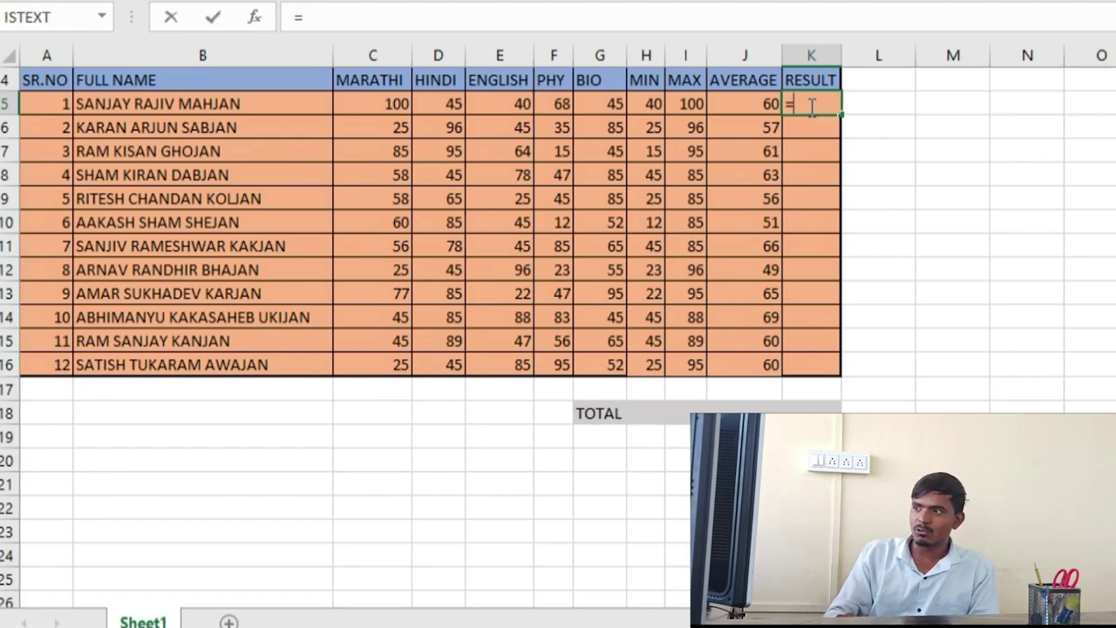
type("if")
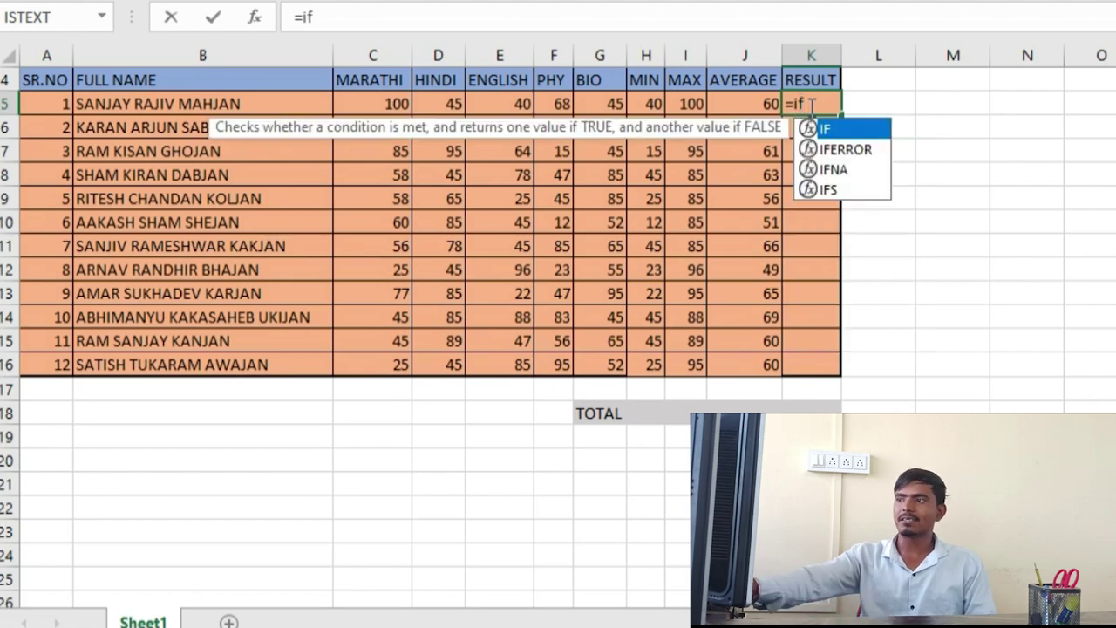
key("Tab")
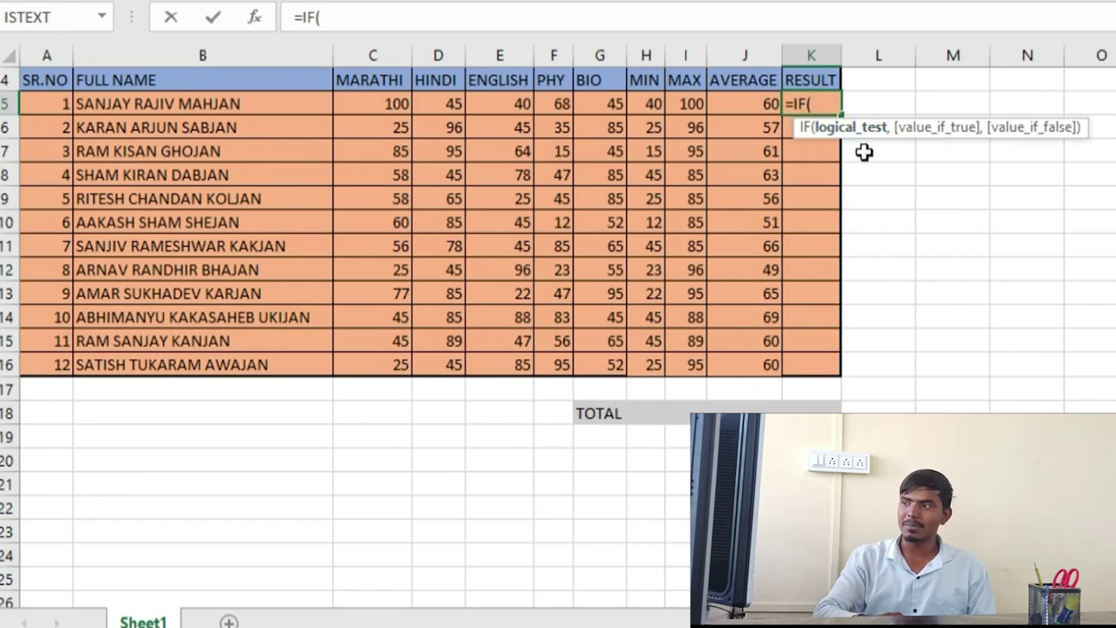
type("min")
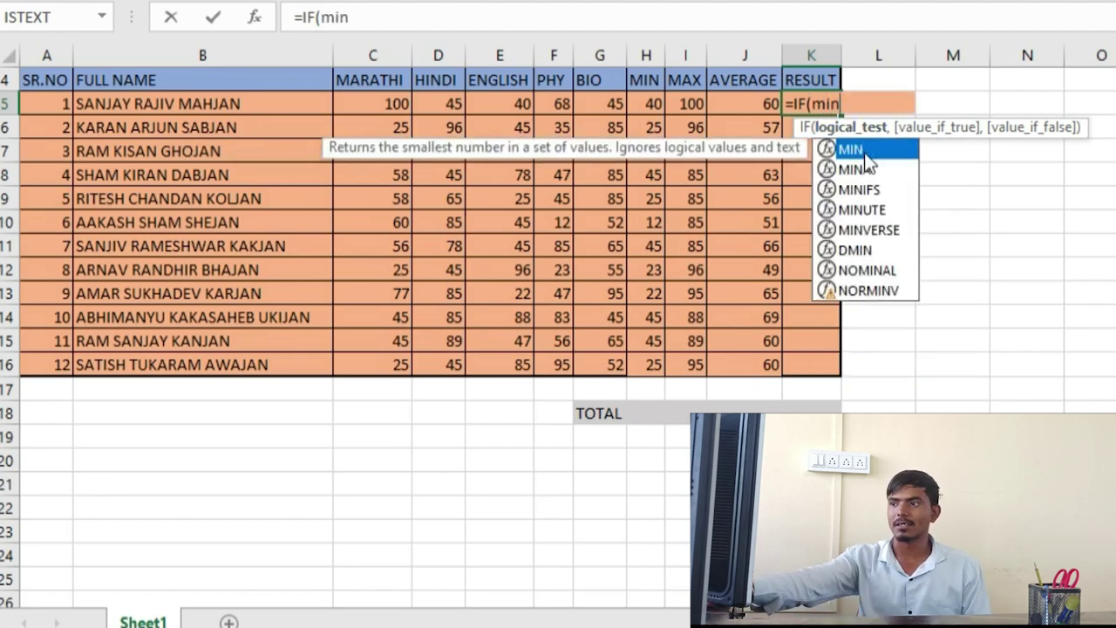
key("Tab")
left_click_drag(593, 106, 399, 103)
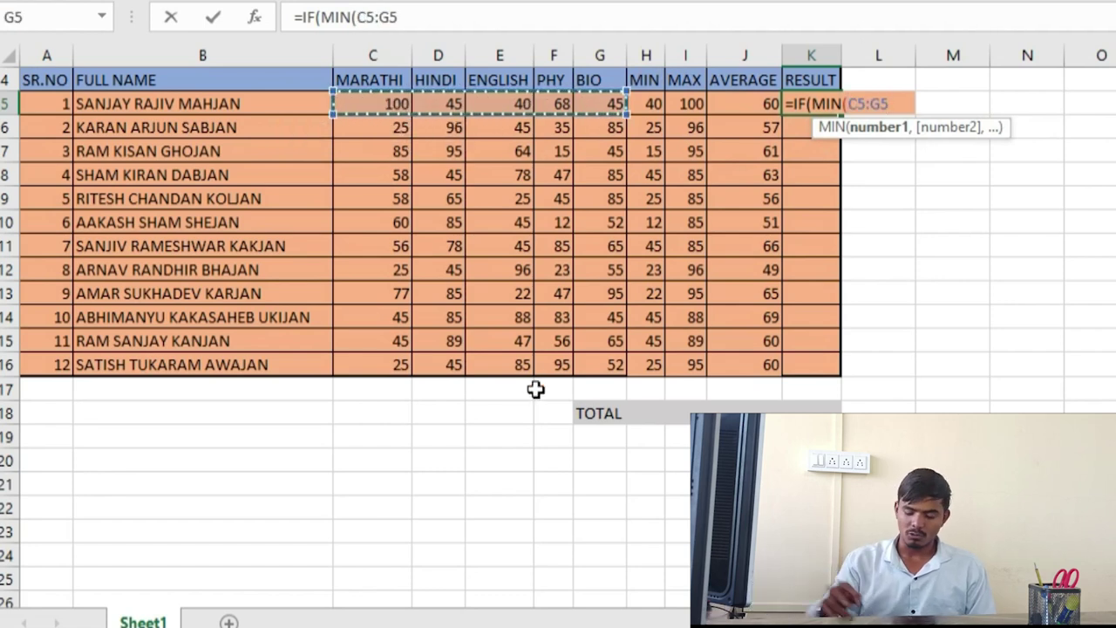
type(")>=")
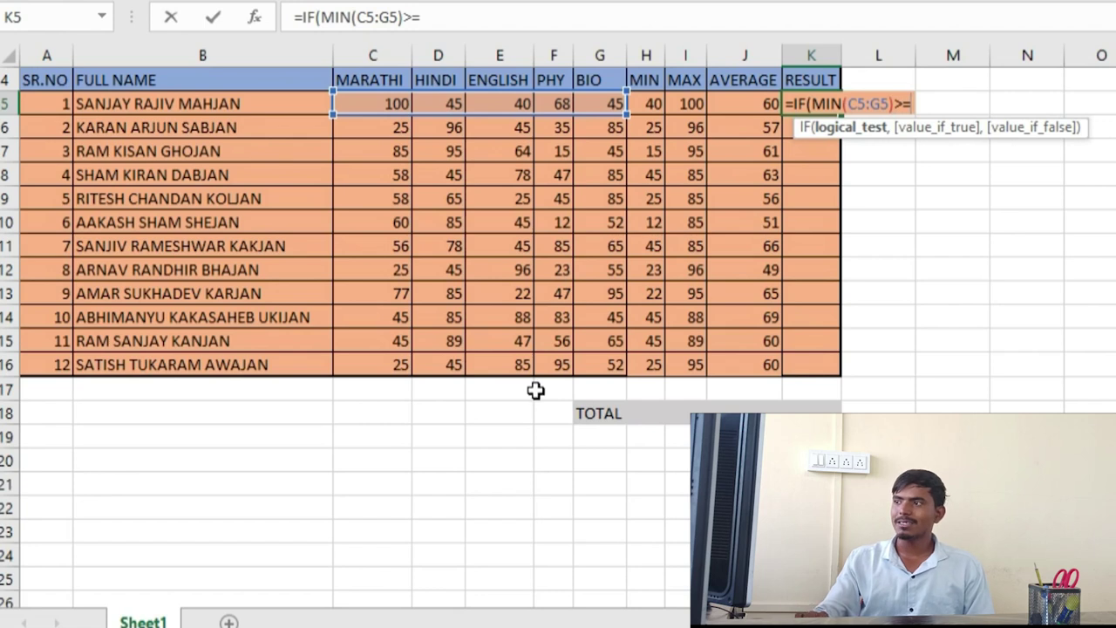
type("35")
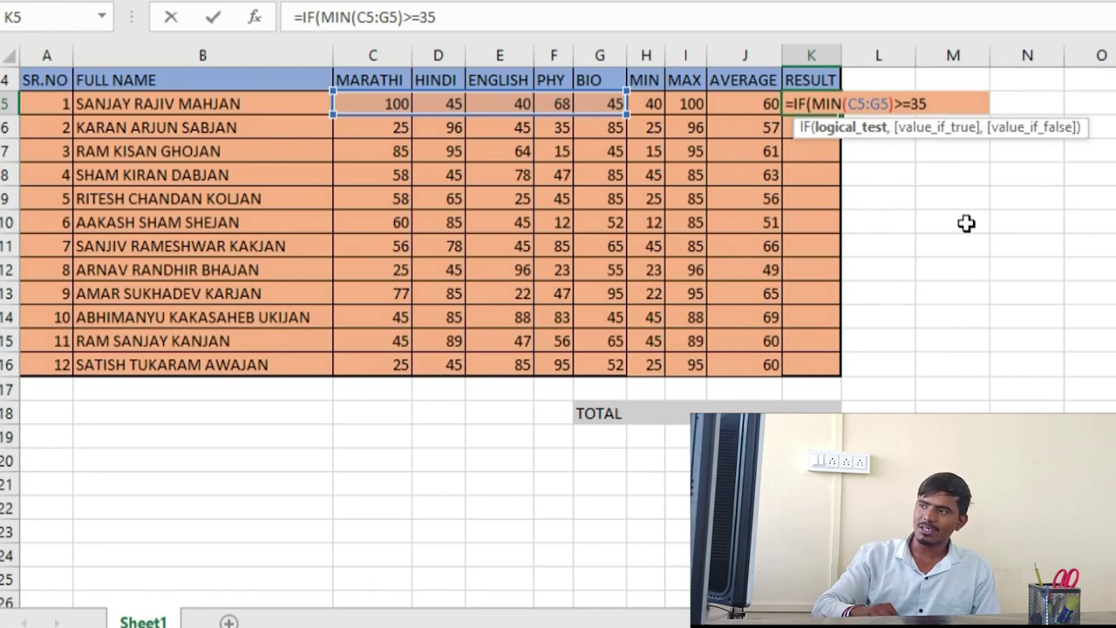
Complete the K5 formula with "Pass" as the true value and "Fail" as the false value, and enter it
type(",\"Pass")
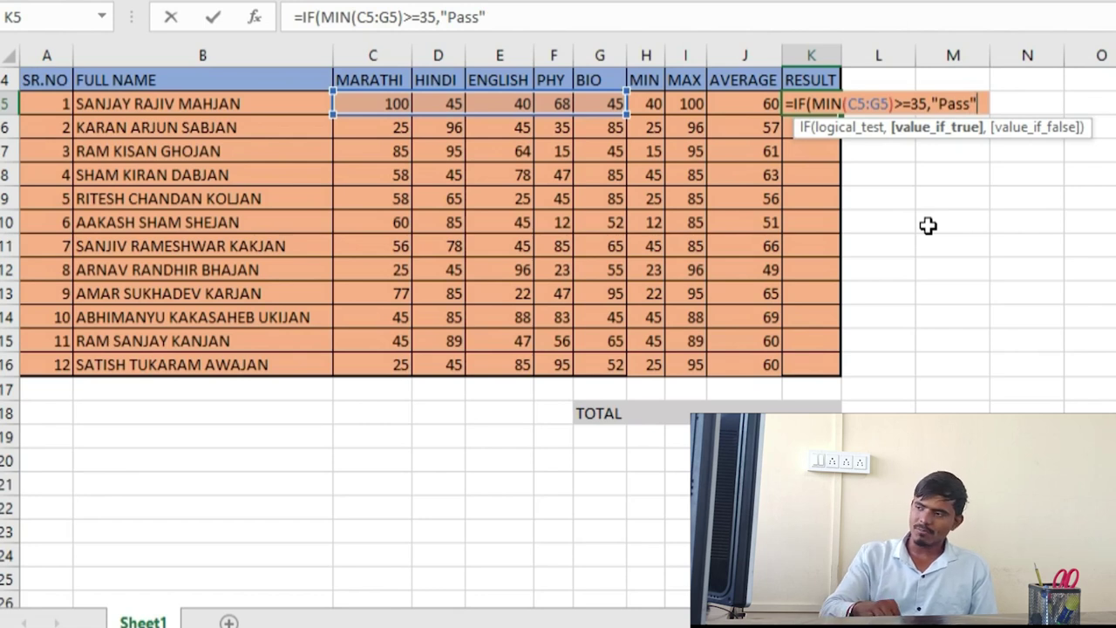
type(",")
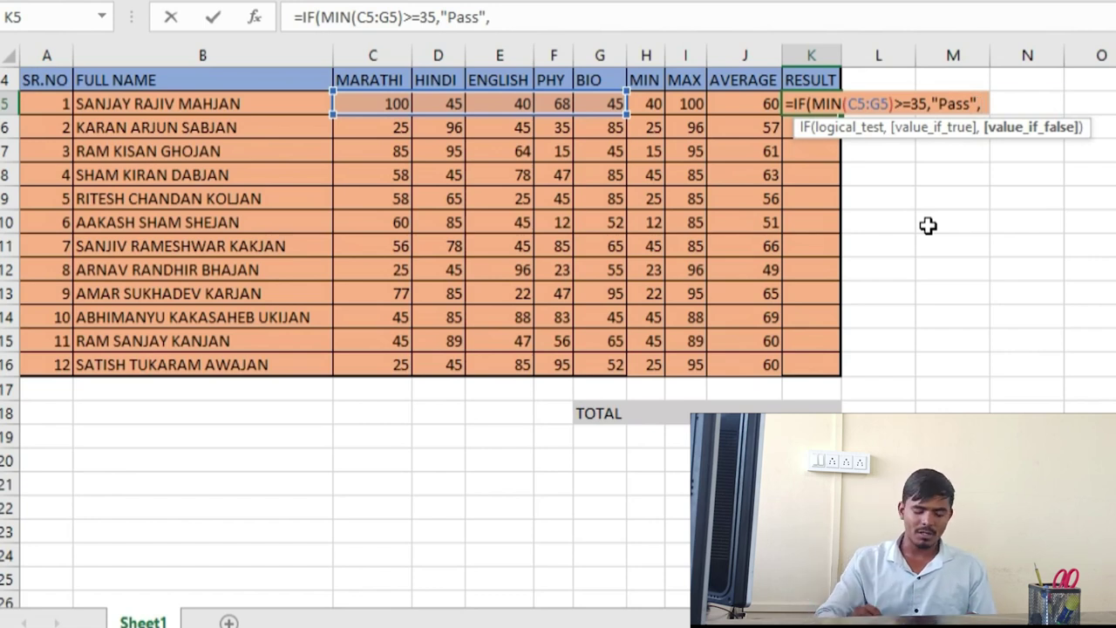
type("\"F")
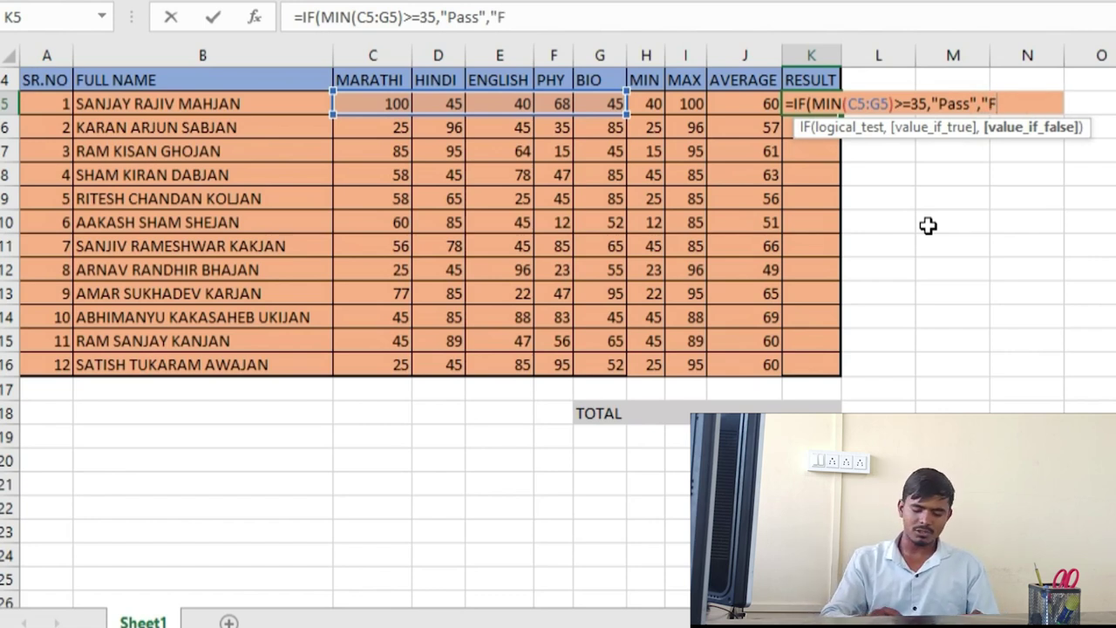
type("ail")
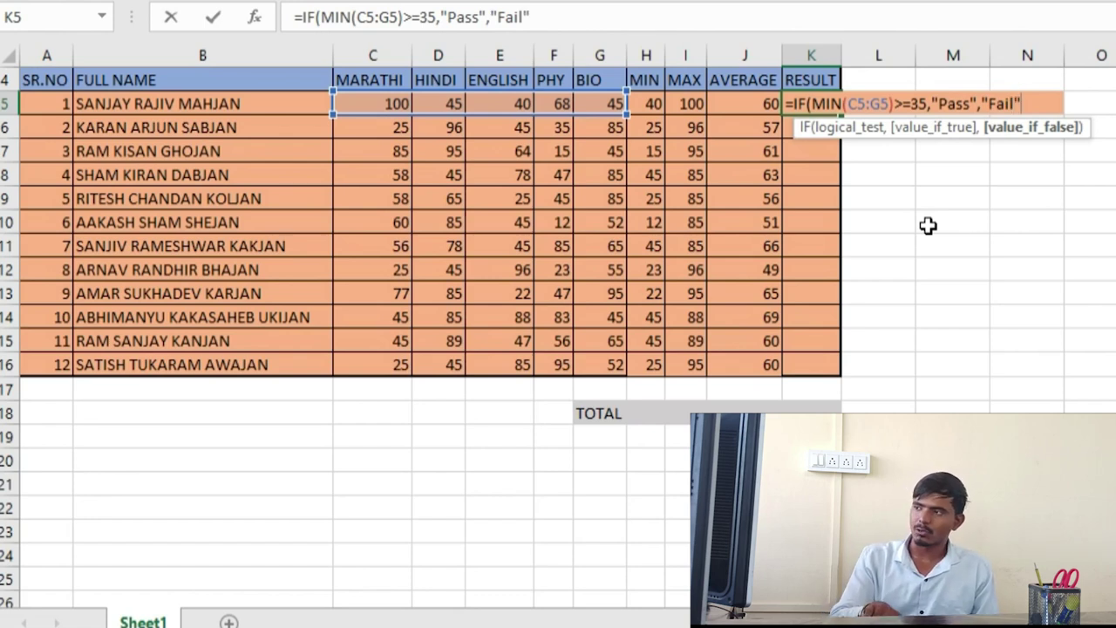
type(")")
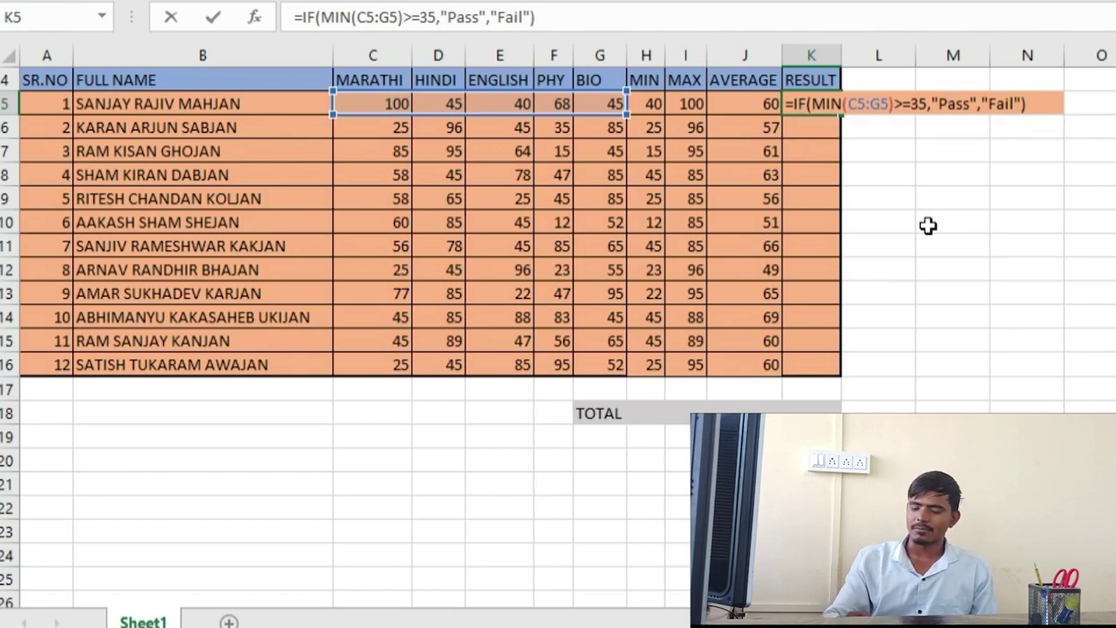
key("Return")
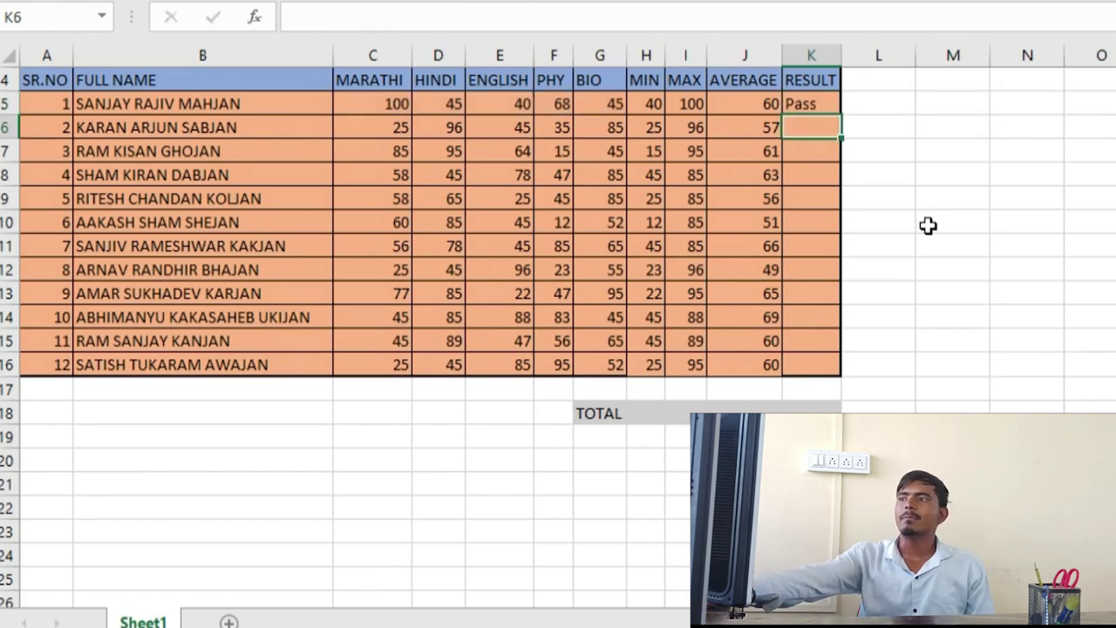
Test the RESULT formula by setting the first student's ENGLISH mark in E5 to 12 and checking K5
left_click(820, 103)
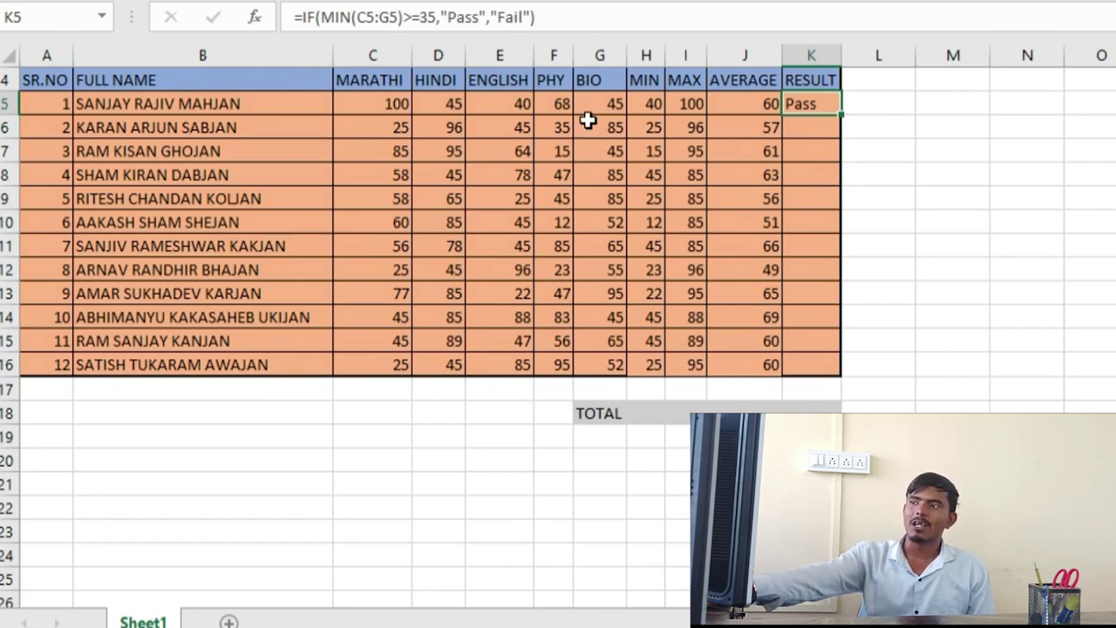
left_click(652, 105)
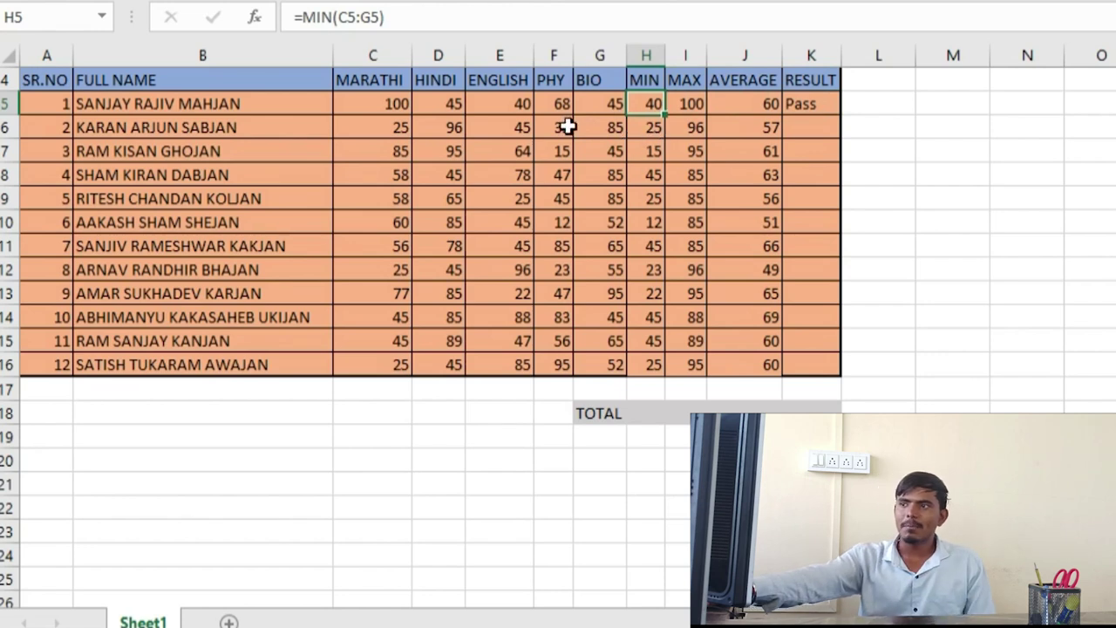
left_click(511, 104)
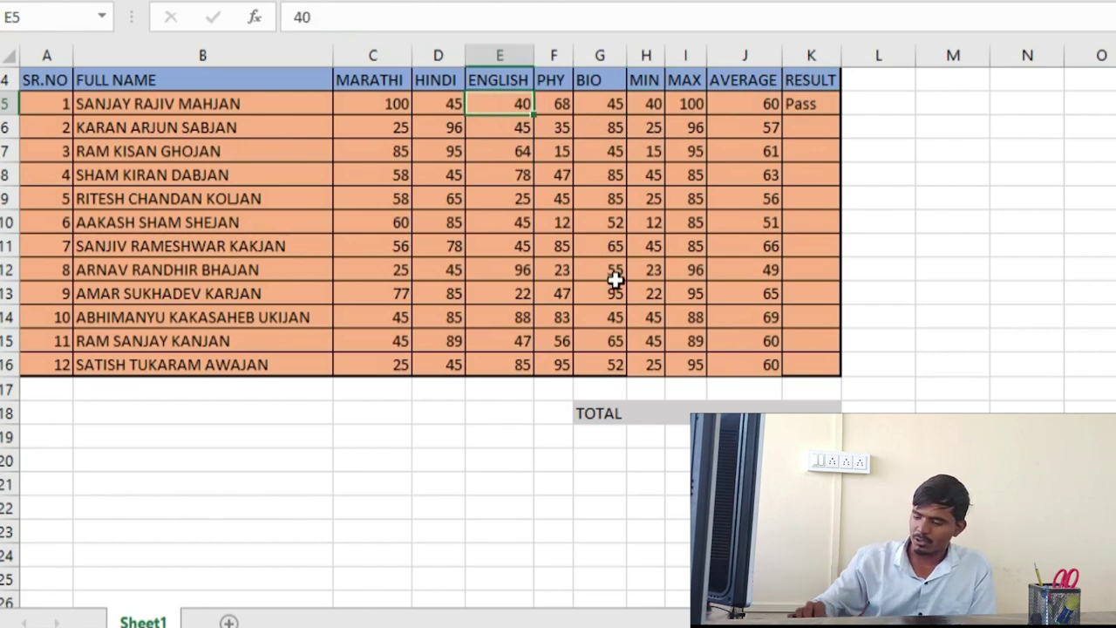
type("12")
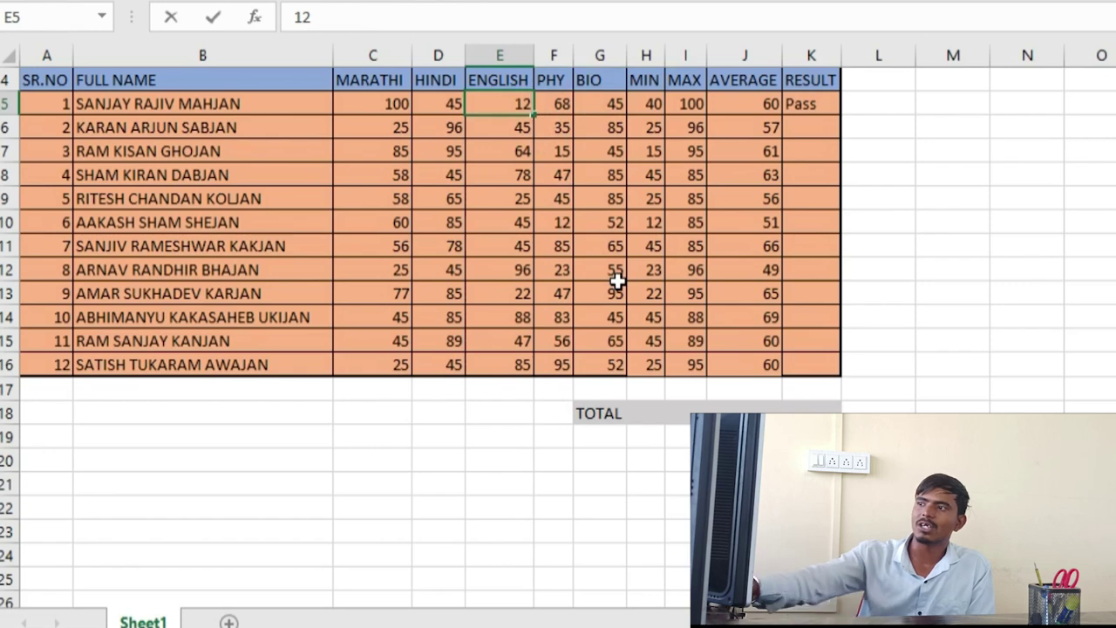
key("Return")
left_click(810, 105)
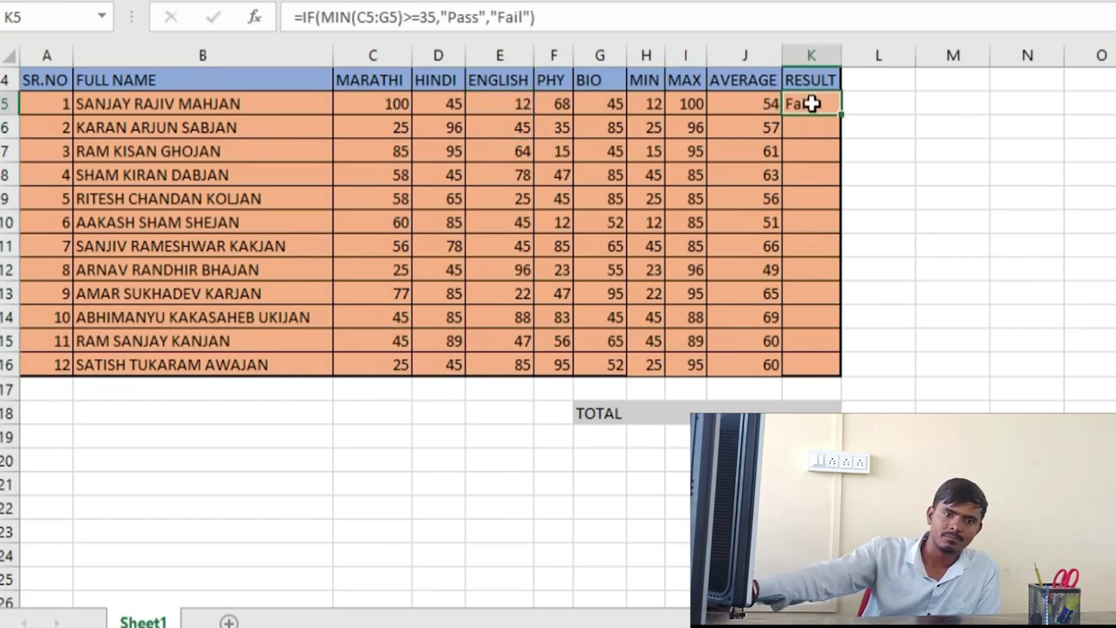
left_click(514, 103)
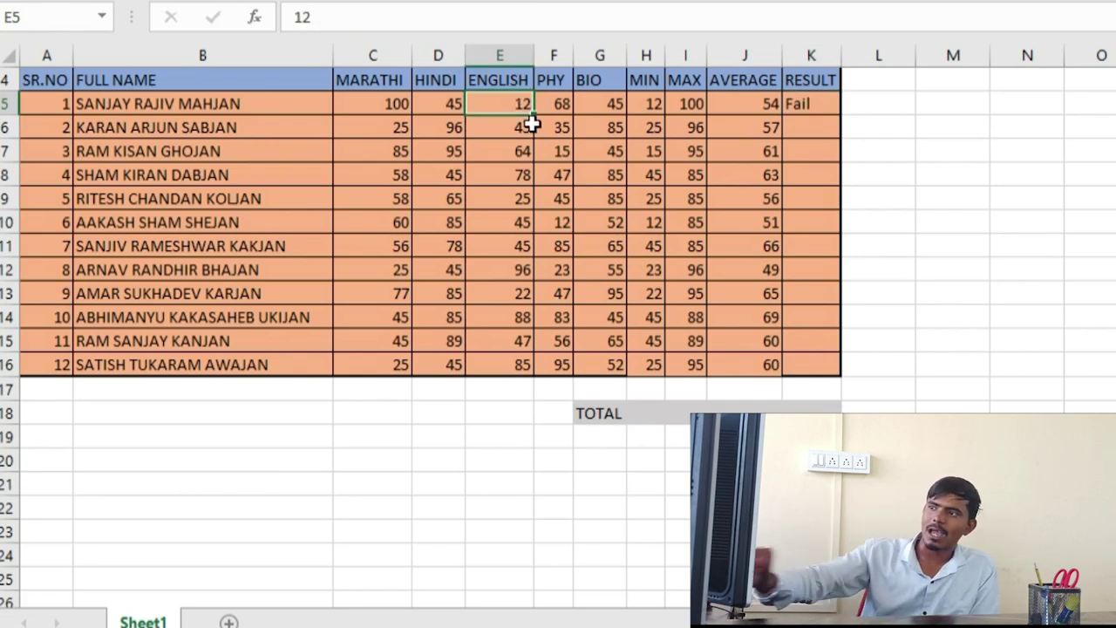
left_click(813, 106)
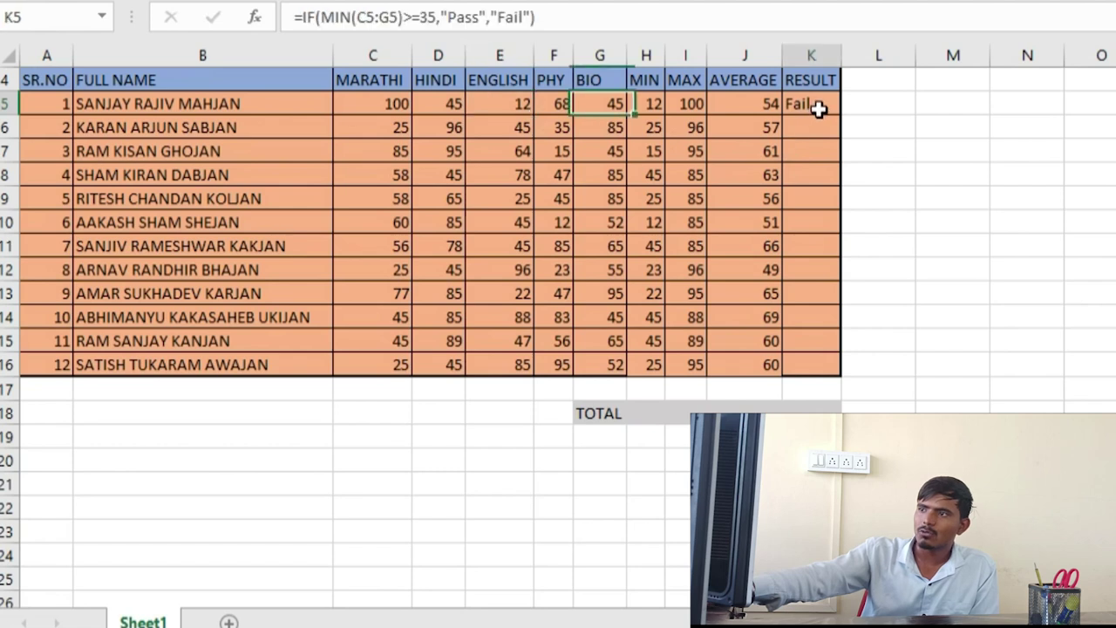
left_click(439, 18)
left_click_drag(439, 18, 411, 18)
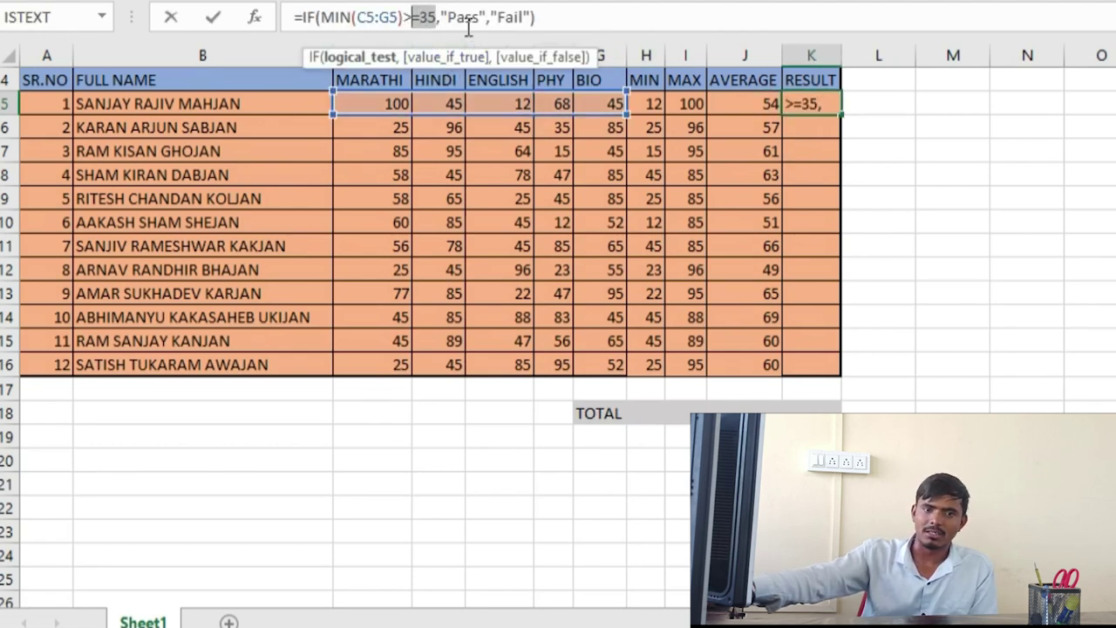
key("BackSpace")
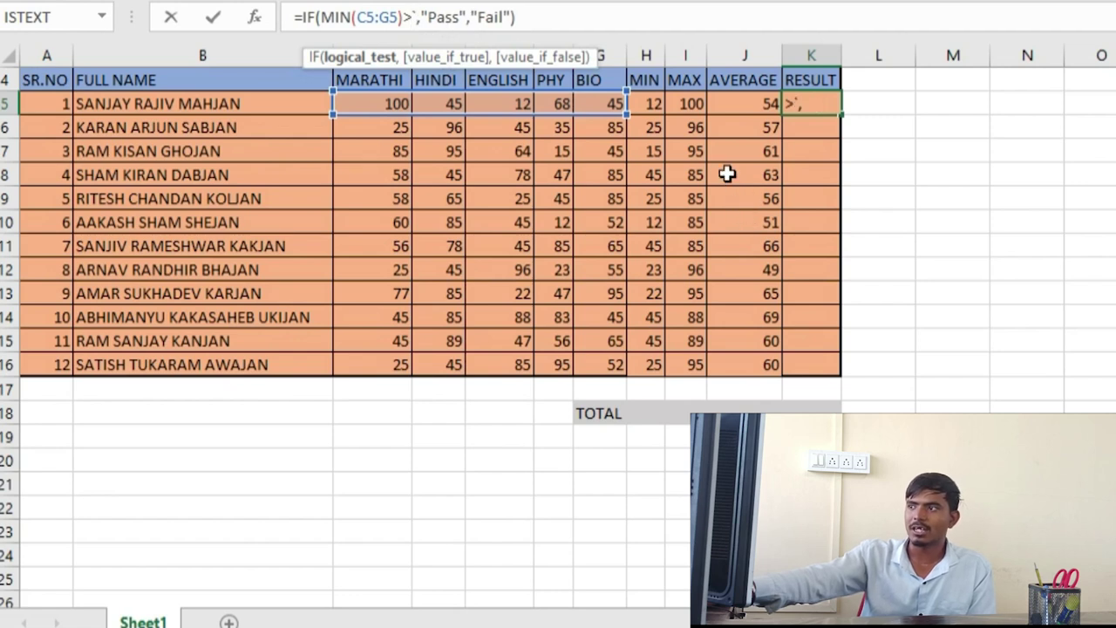
key("Escape")
Set the first student's ENGLISH mark in E5 to 35 to test the pass limit
left_click(524, 105)
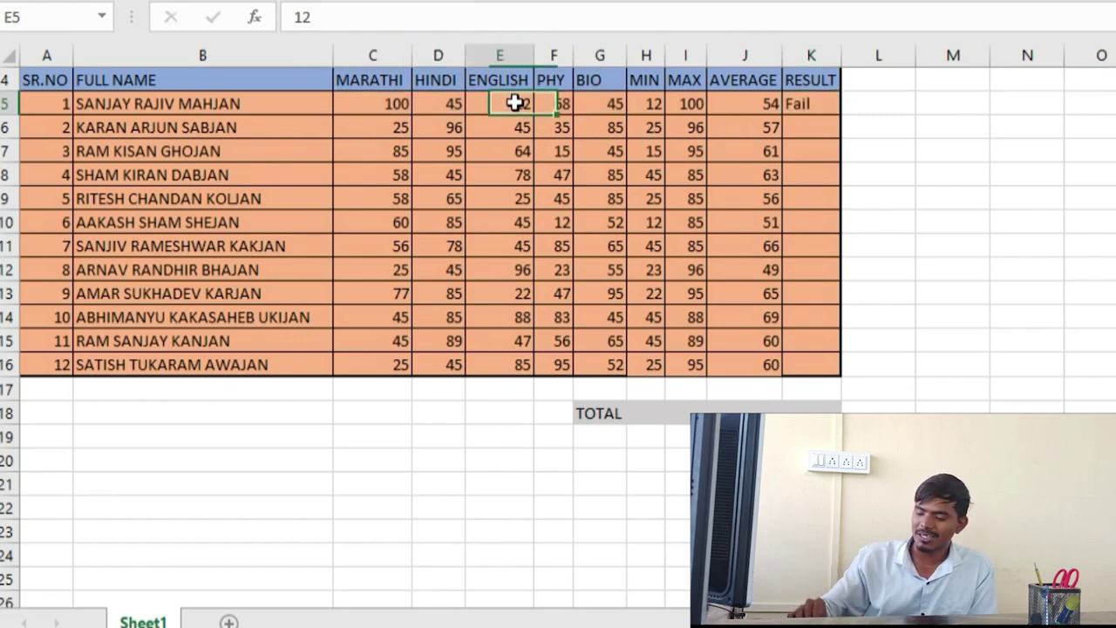
type("35")
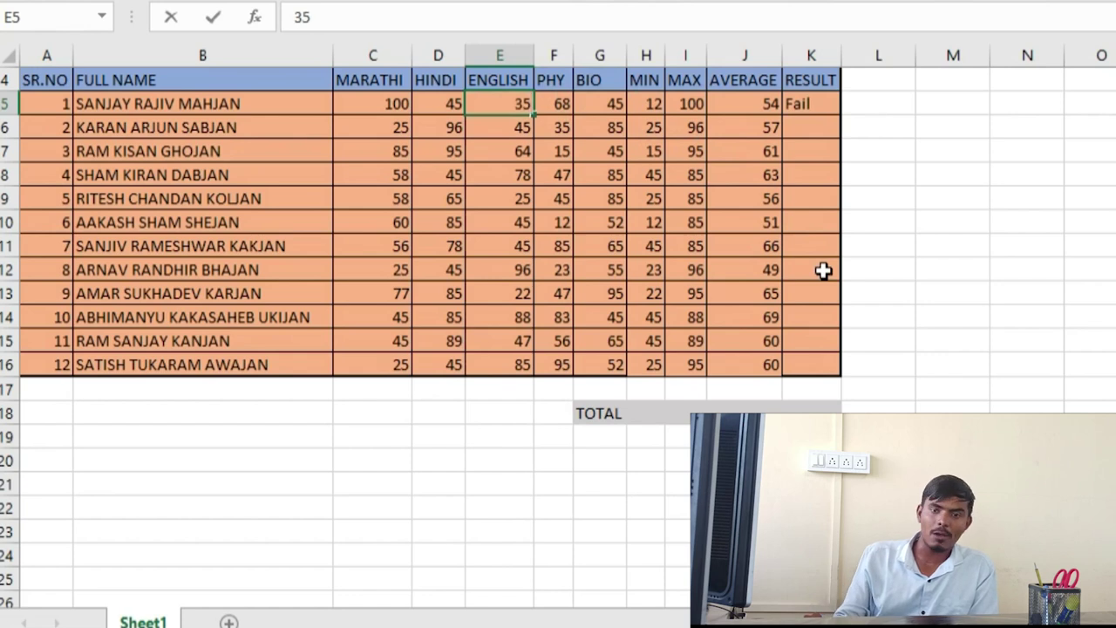
key("Return")
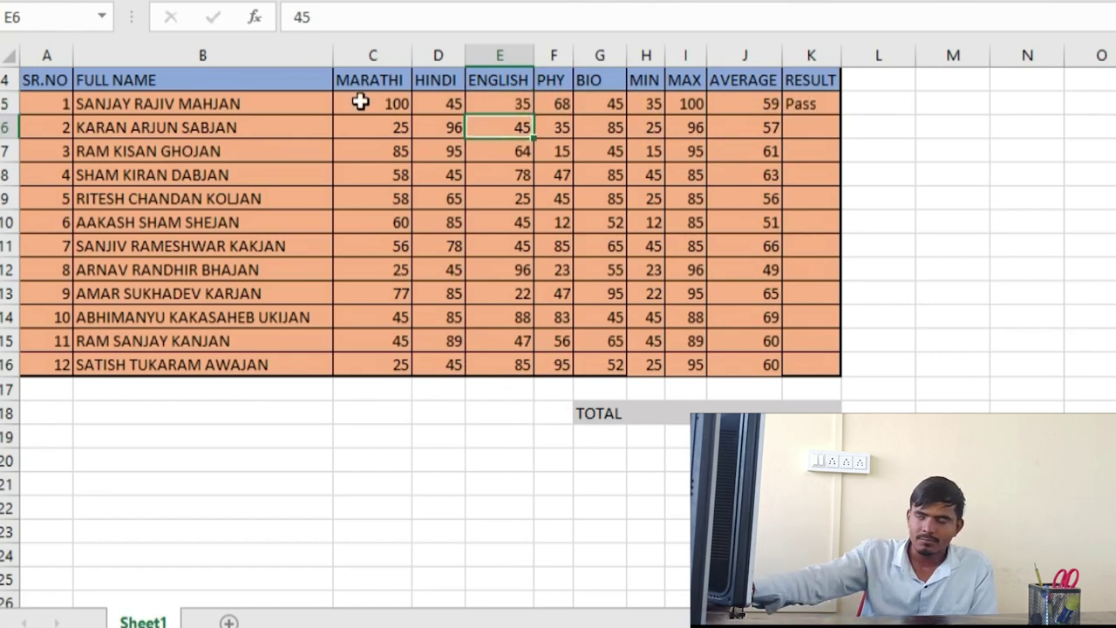
Copy the RESULT formula in K5 down through K16 for the remaining students
left_click(832, 106)
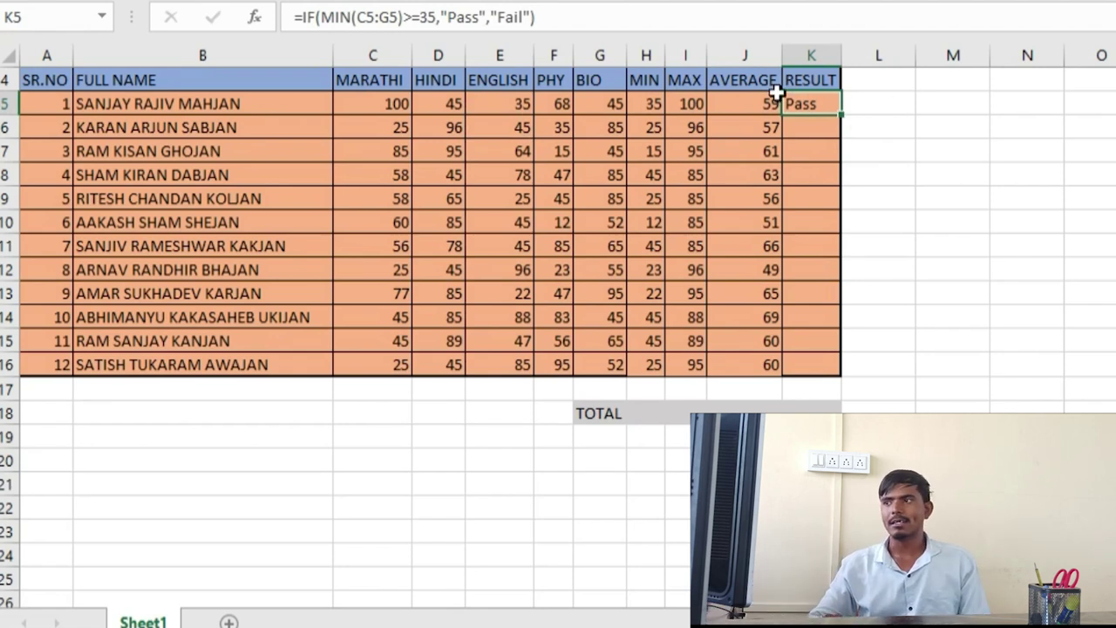
key("shift+Down")
key("shift+Down")
key("shift+Down")
key("shift+Down")
key("shift+Down")
key("shift+Down")
key("shift+Down")
key("shift+Down")
key("shift+Down")
key("shift+Down")
key("shift+Down")
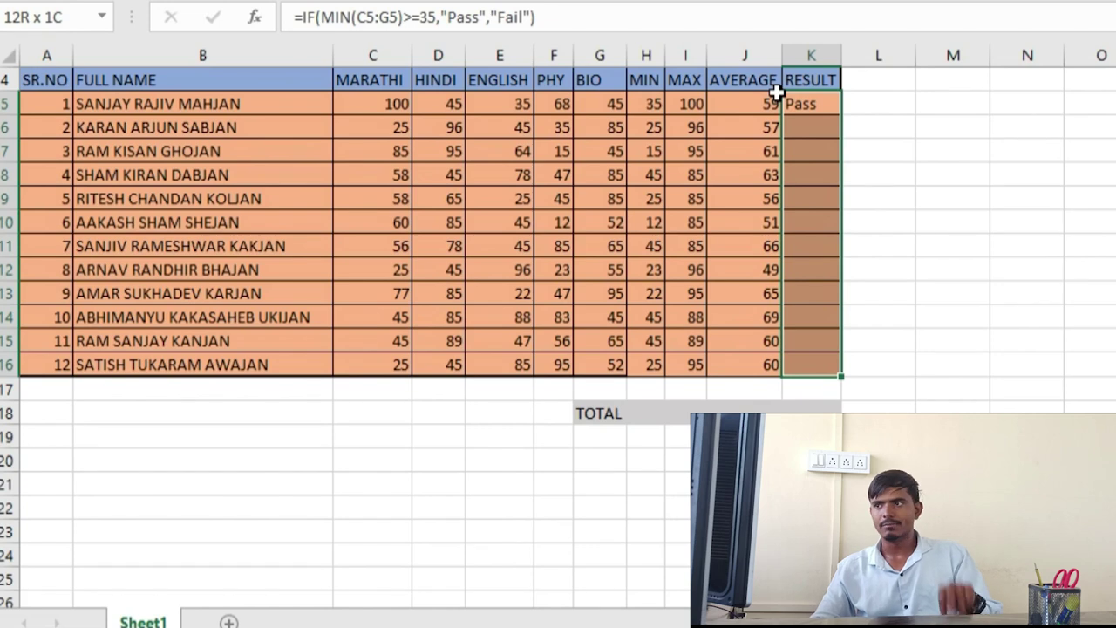
key("ctrl+d")
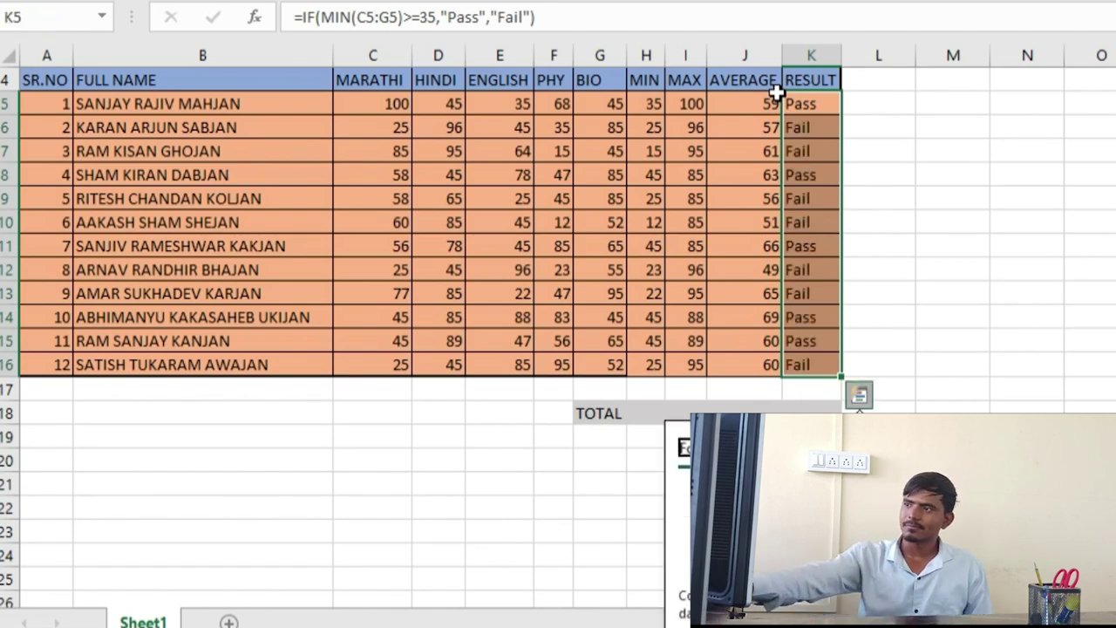
left_click(994, 228)
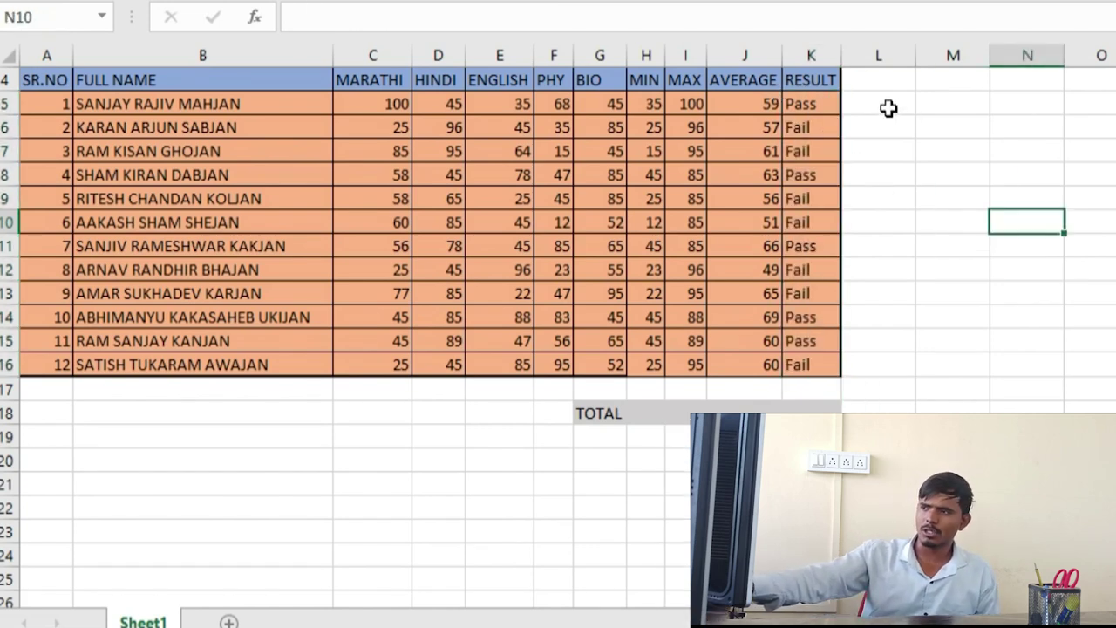
left_click(860, 207)
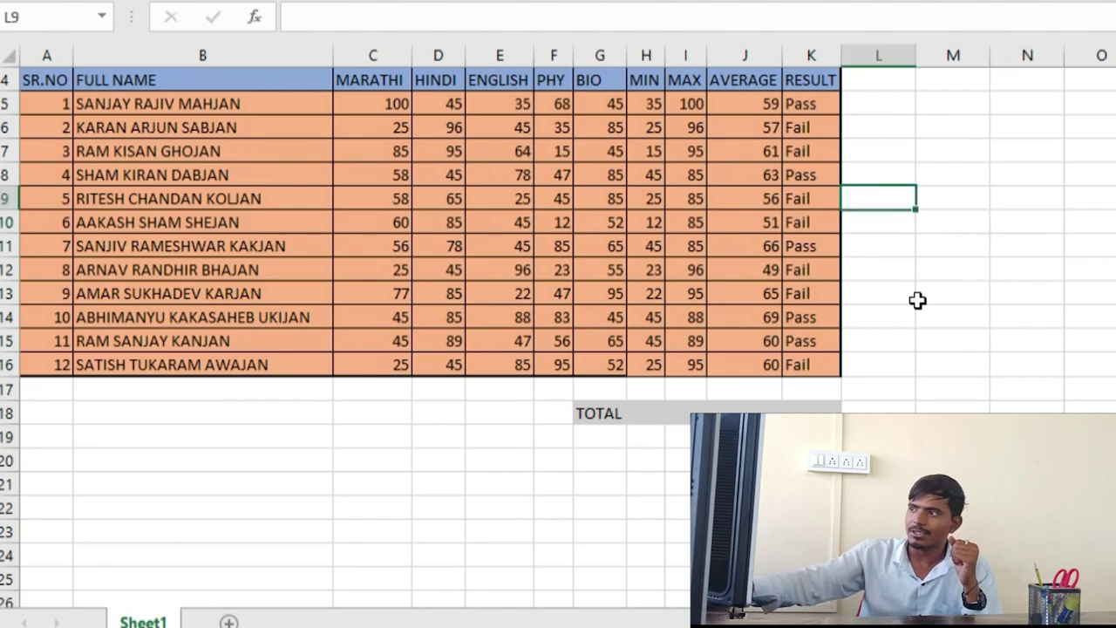
left_click(954, 317)
left_click(954, 436)
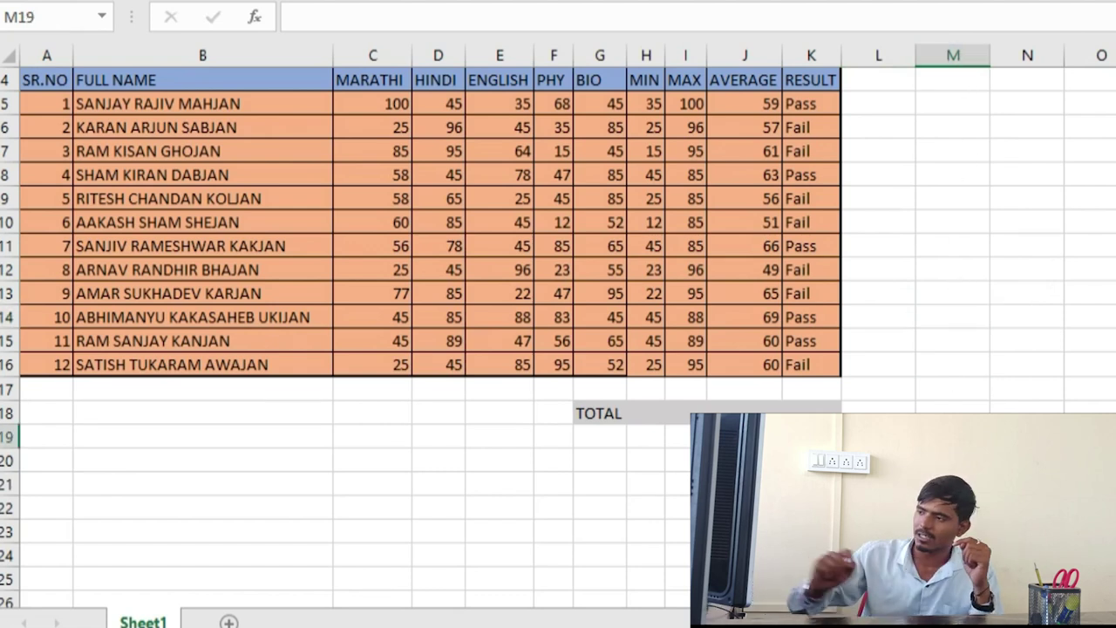
left_click(982, 313)
left_click(995, 217)
left_click(910, 267)
left_click(958, 365)
left_click(978, 414)
left_click(682, 529)
left_click(654, 523)
left_click(500, 482)
left_click(373, 479)
left_click(438, 485)
left_click(552, 491)
left_click(640, 503)
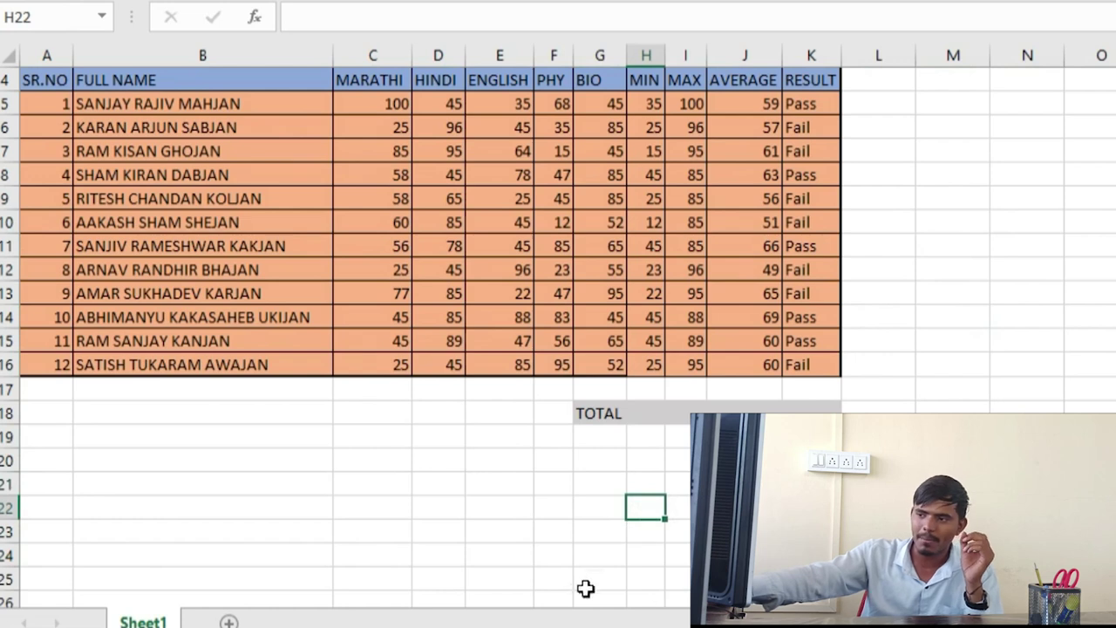
left_click(582, 554)
left_click(316, 460)
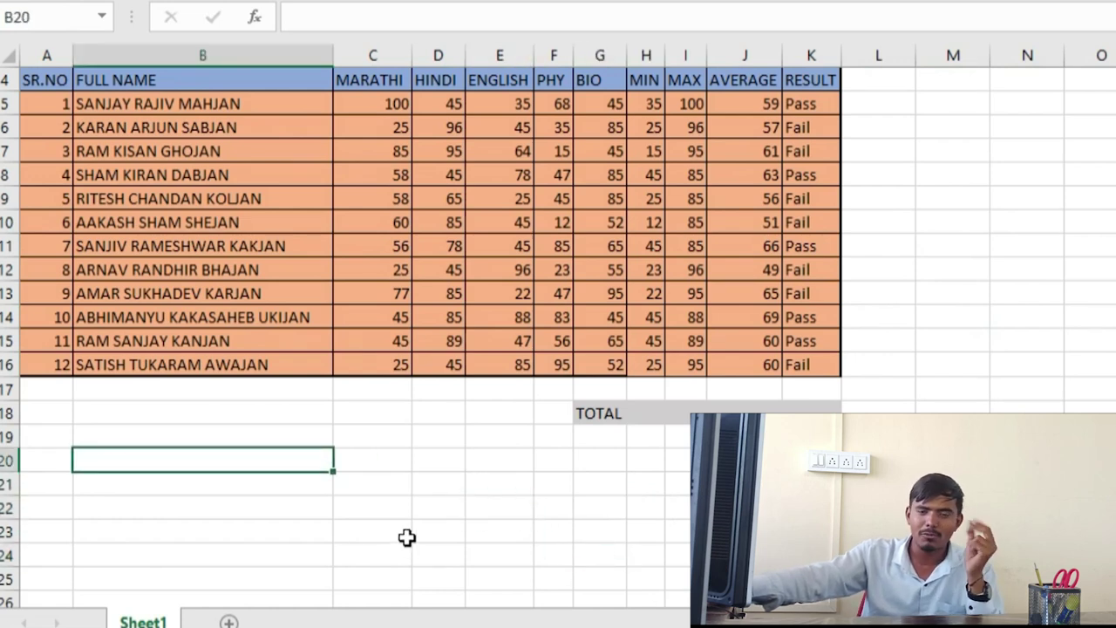
left_click(516, 536)
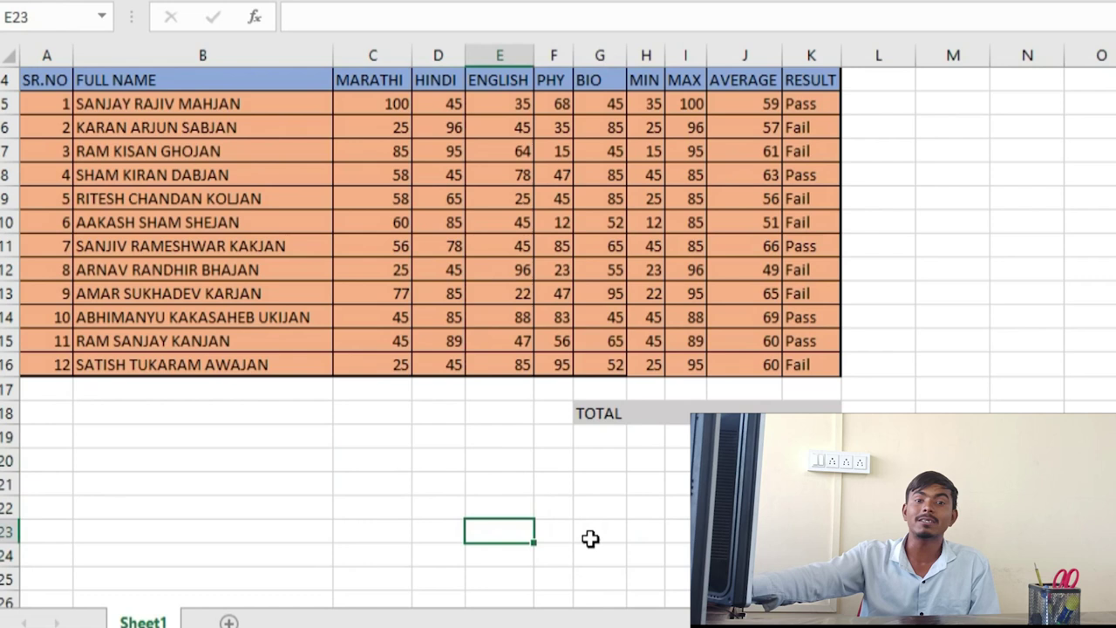
left_click(681, 579)
left_click(724, 508)
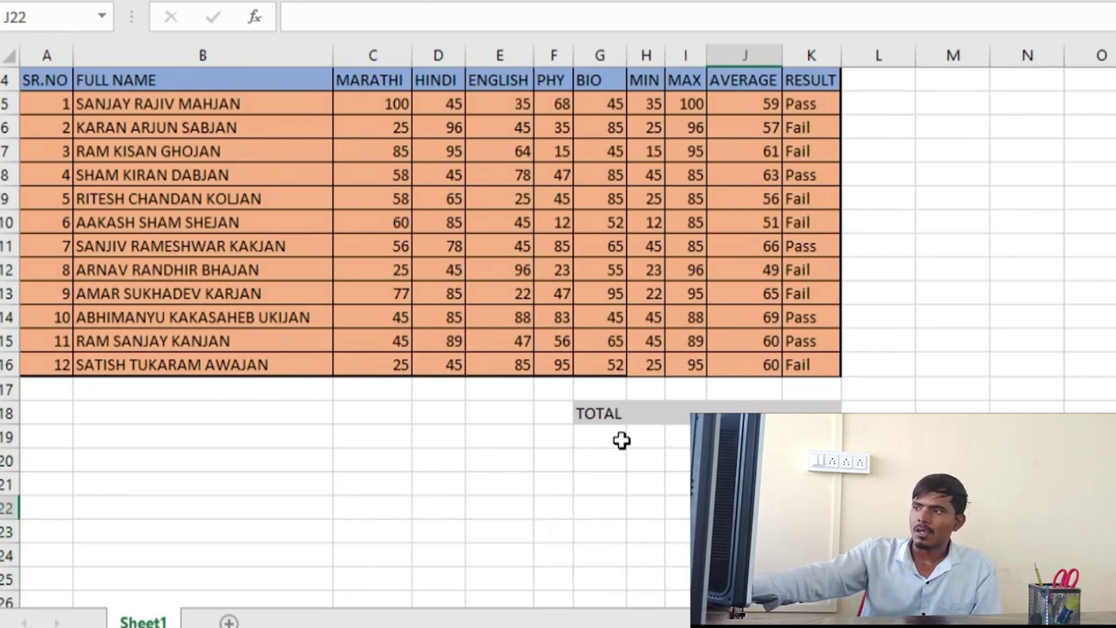
left_click(682, 464)
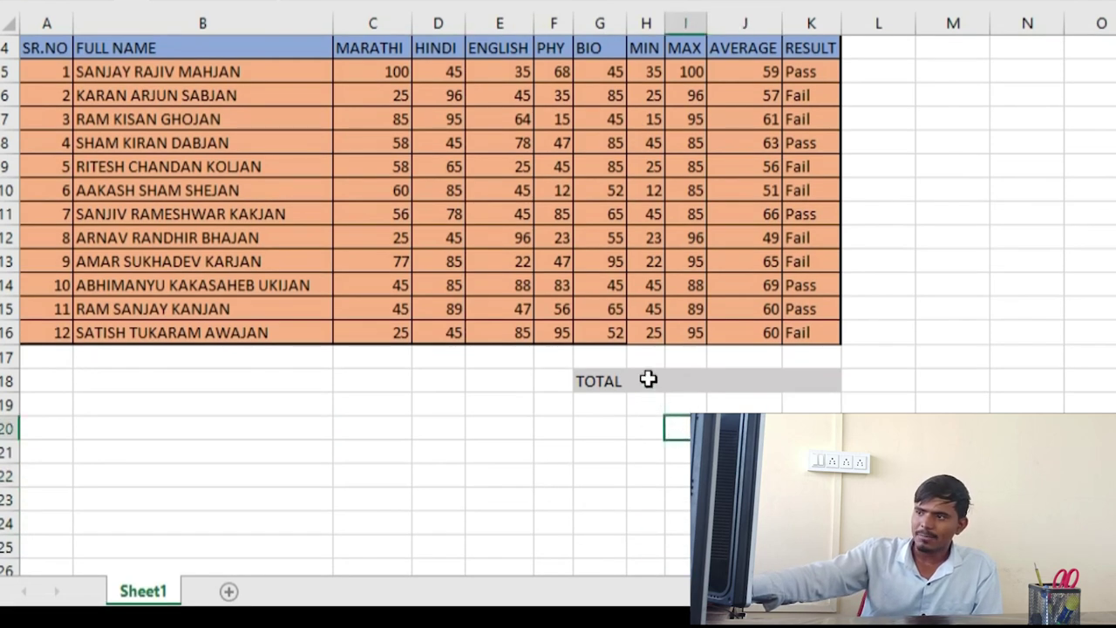
Total the MIN column in H18 of the TOTAL row with a SUM formula over H5:H16
left_click(608, 381)
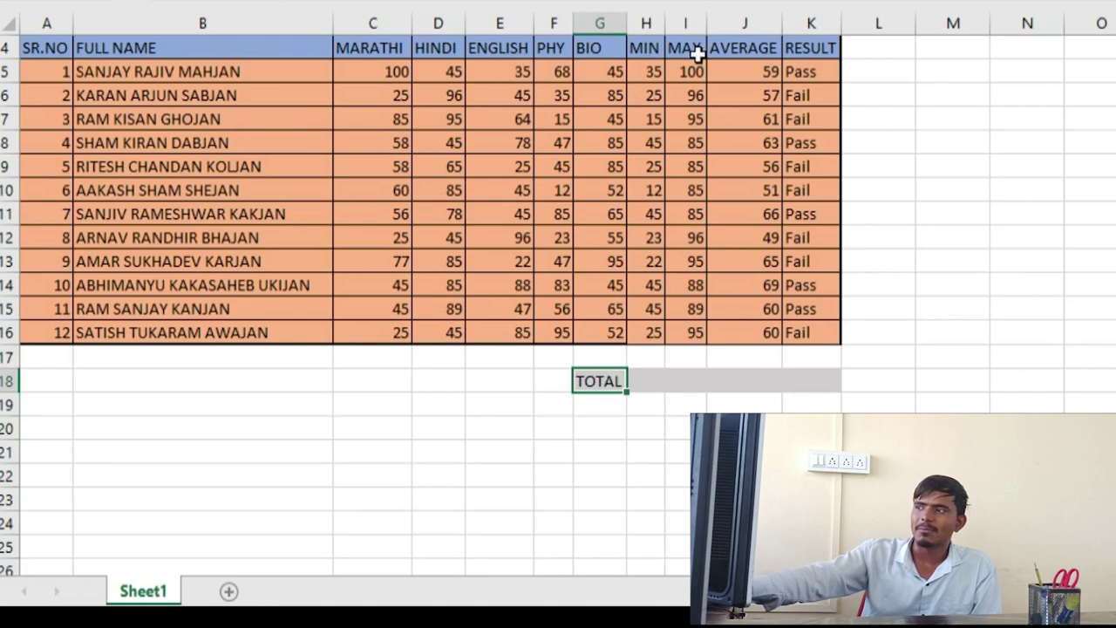
left_click(643, 382)
type("=")
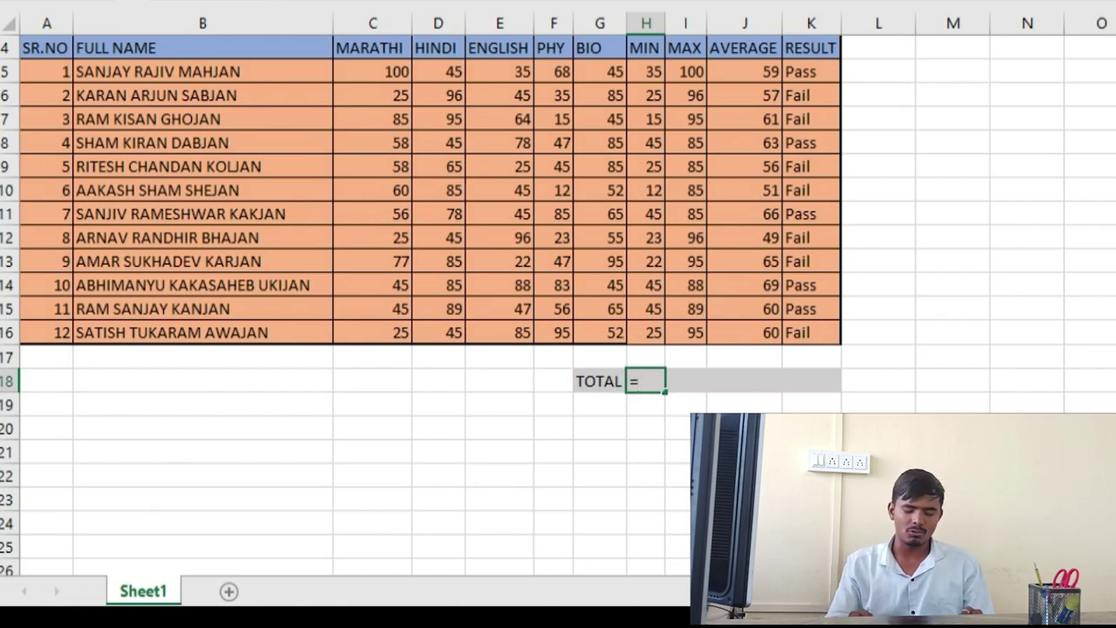
type("sum")
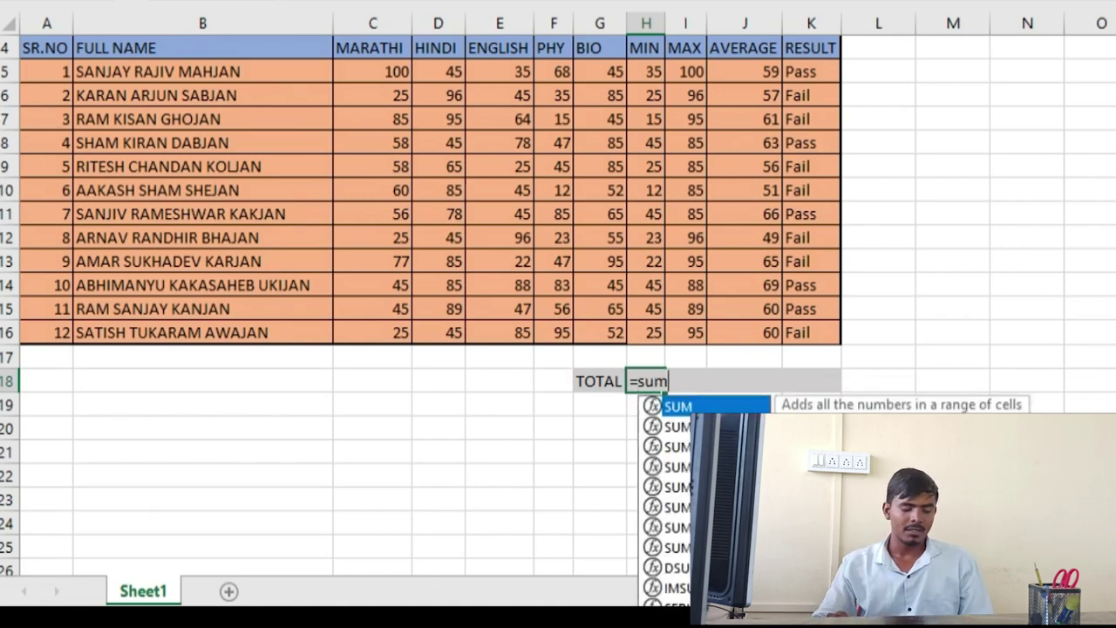
key("Tab")
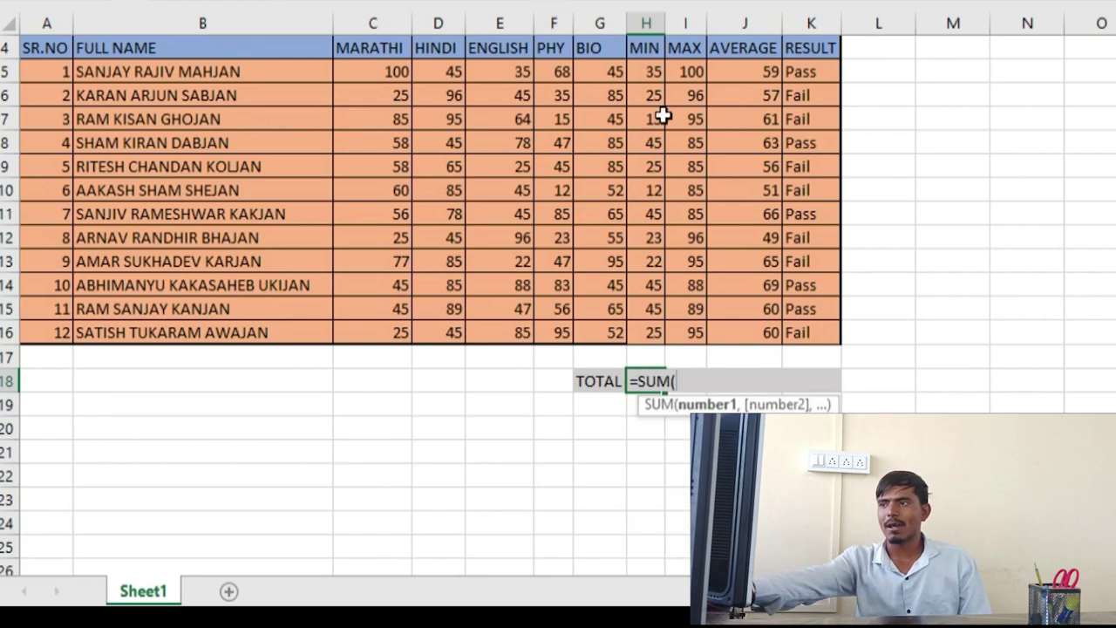
left_click_drag(643, 79, 657, 317)
key("Return")
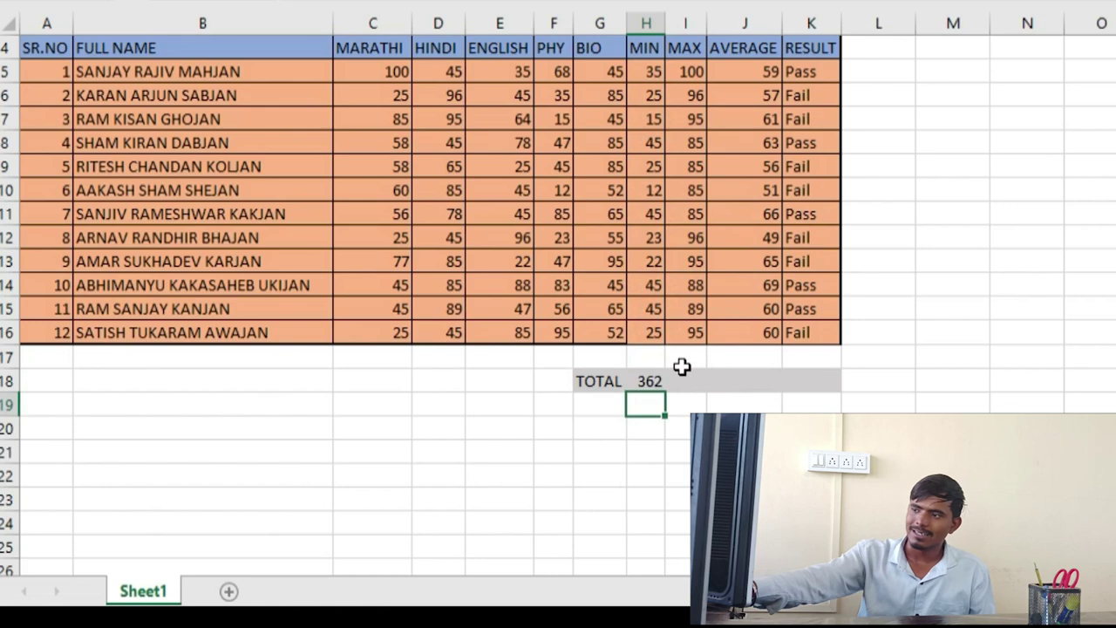
Total the MAX column in I18 with AutoSum, accepting the proposed range I5:I17
left_click(695, 377)
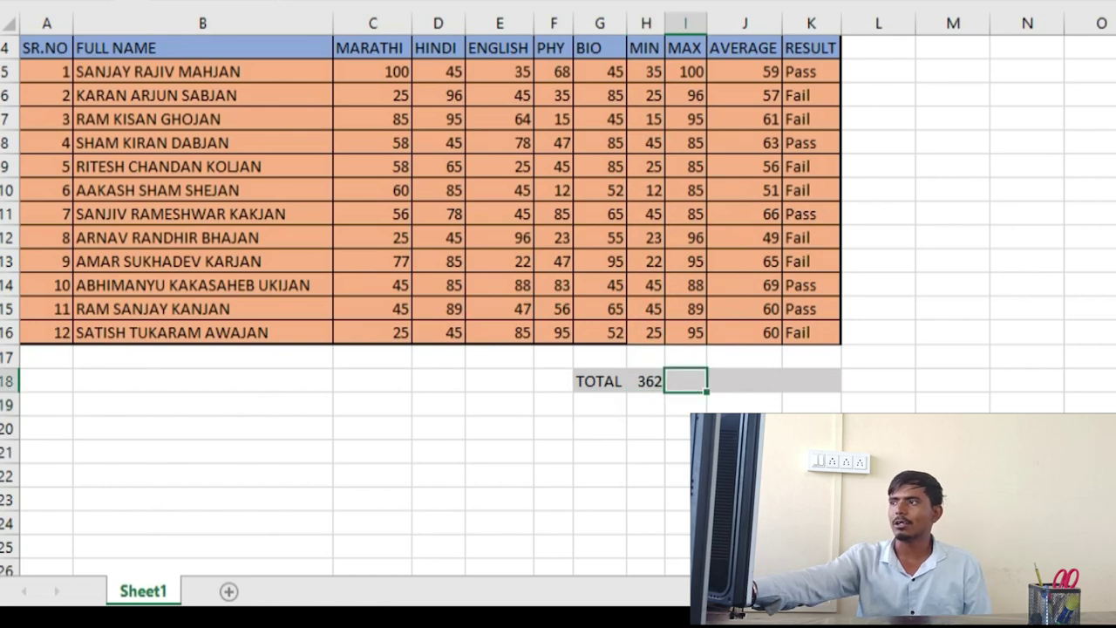
left_click(1081, 0)
left_click(1051, 0)
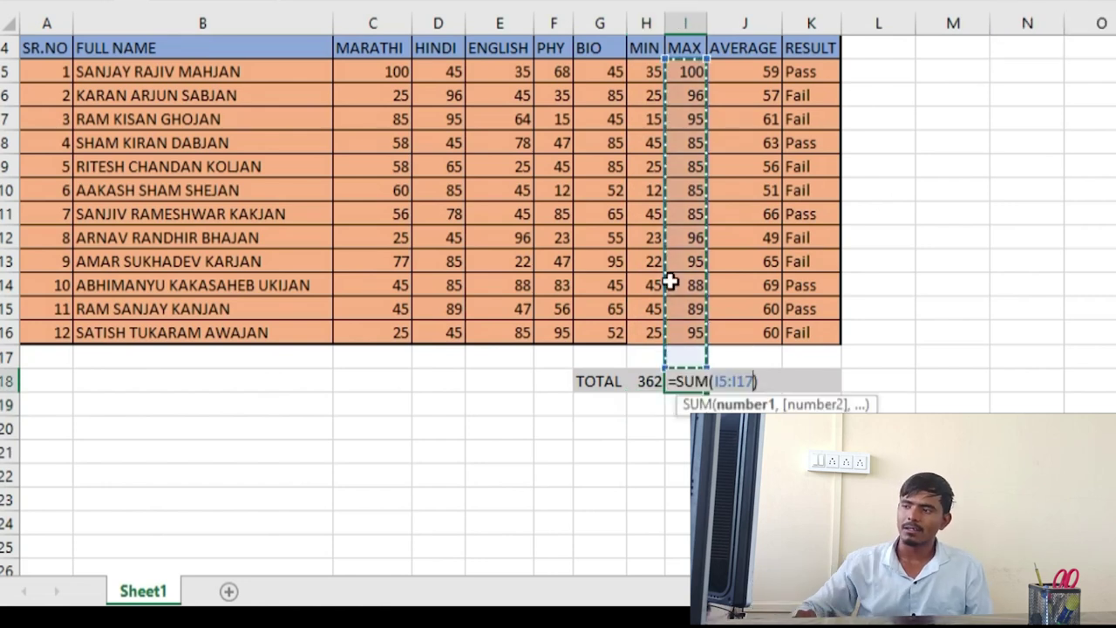
key("Return")
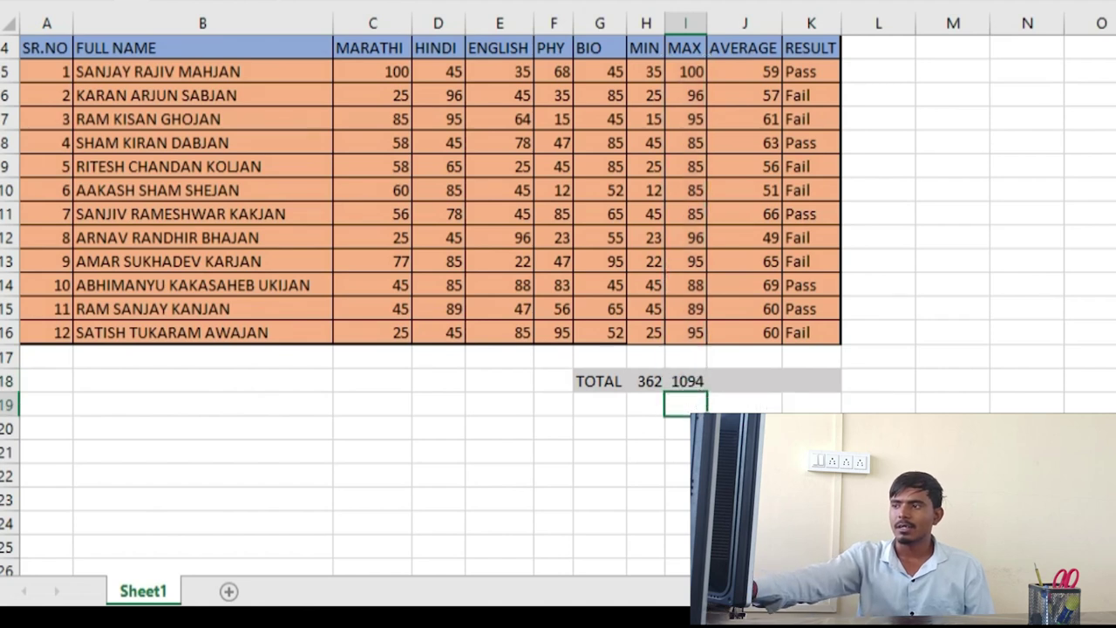
Total the AVERAGE column in J18 with a SUM formula over J5:J16
left_click(759, 381)
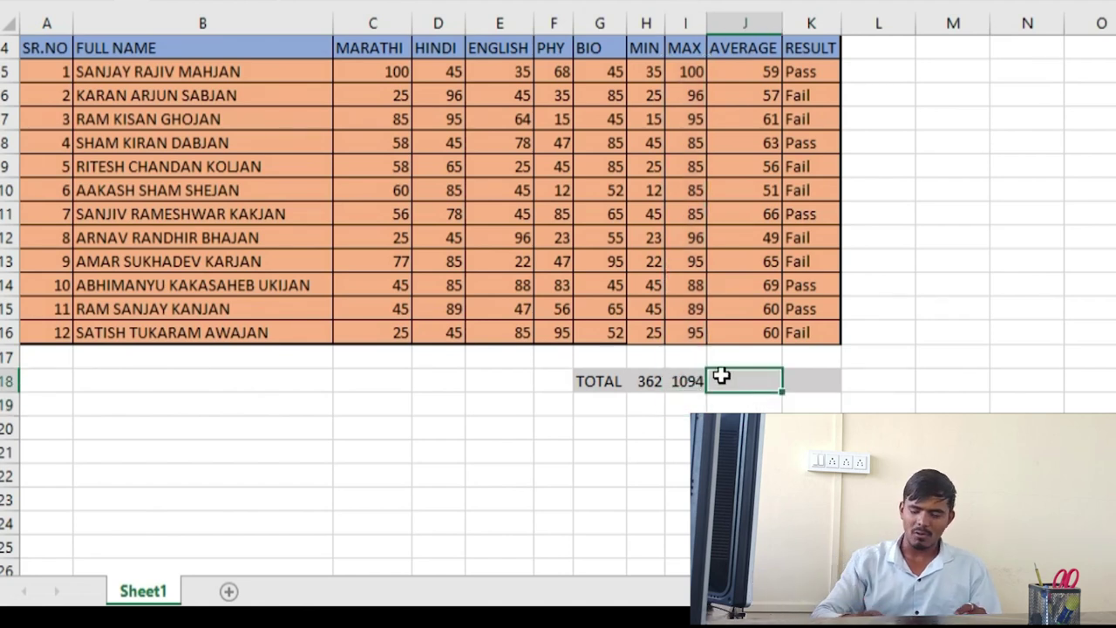
type("=")
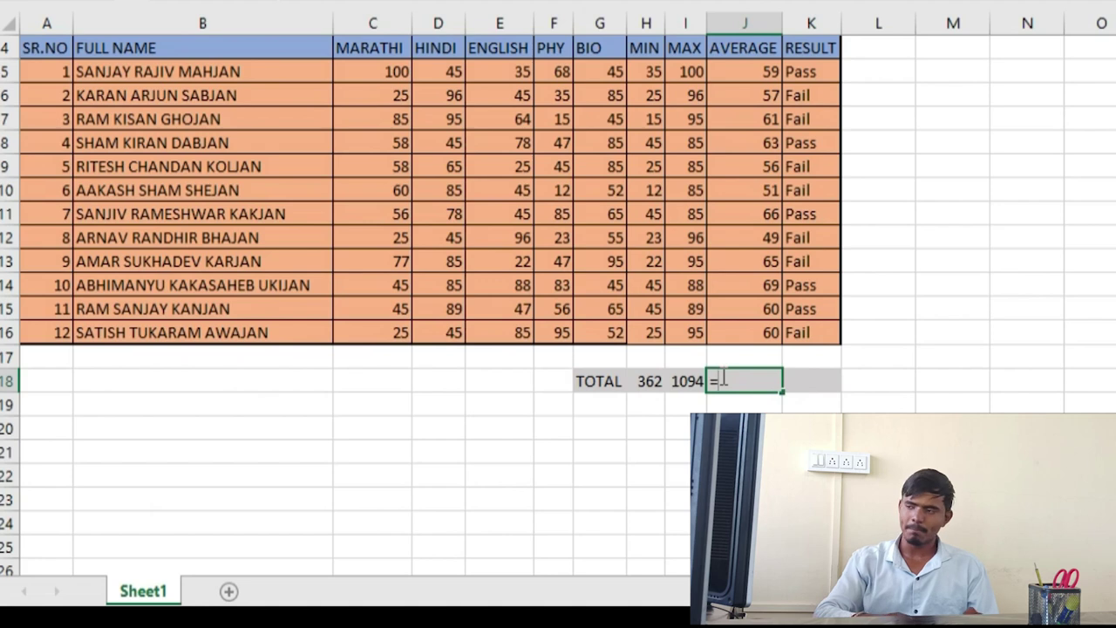
type("sun")
key("BackSpace")
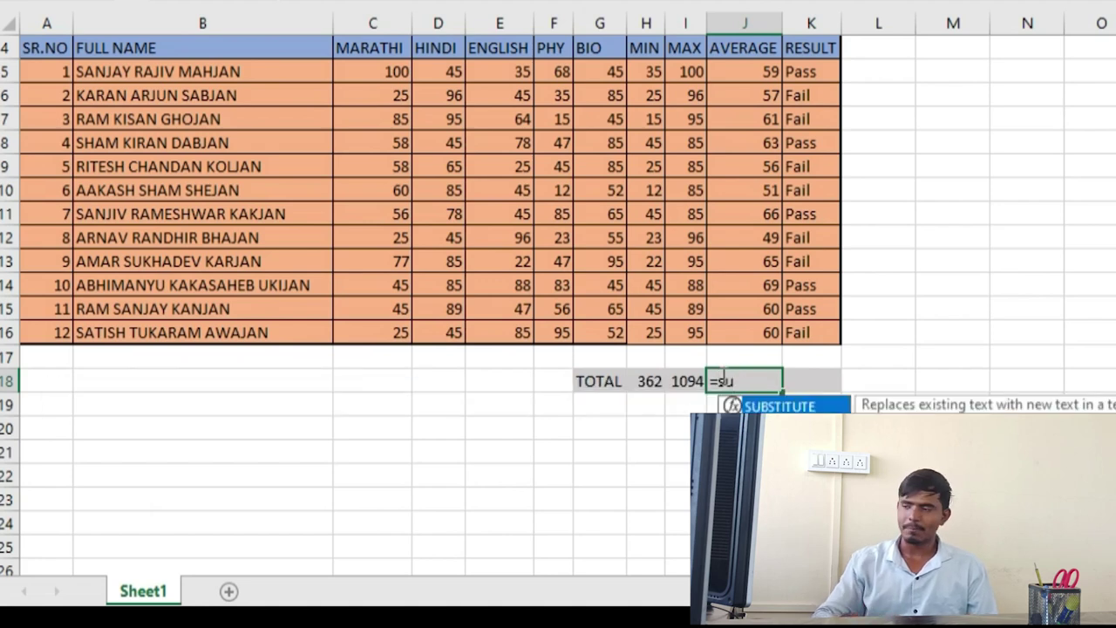
type("m")
key("Tab")
key("Up")
key("Up")
key("shift+Up")
key("shift+Up")
key("shift+Up")
key("shift+Up")
key("shift+Up")
key("shift+Up")
key("shift+Up")
key("shift+Up")
key("shift+Up")
key("shift+Up")
key("shift+Up")
key("Return")
left_click(722, 376)
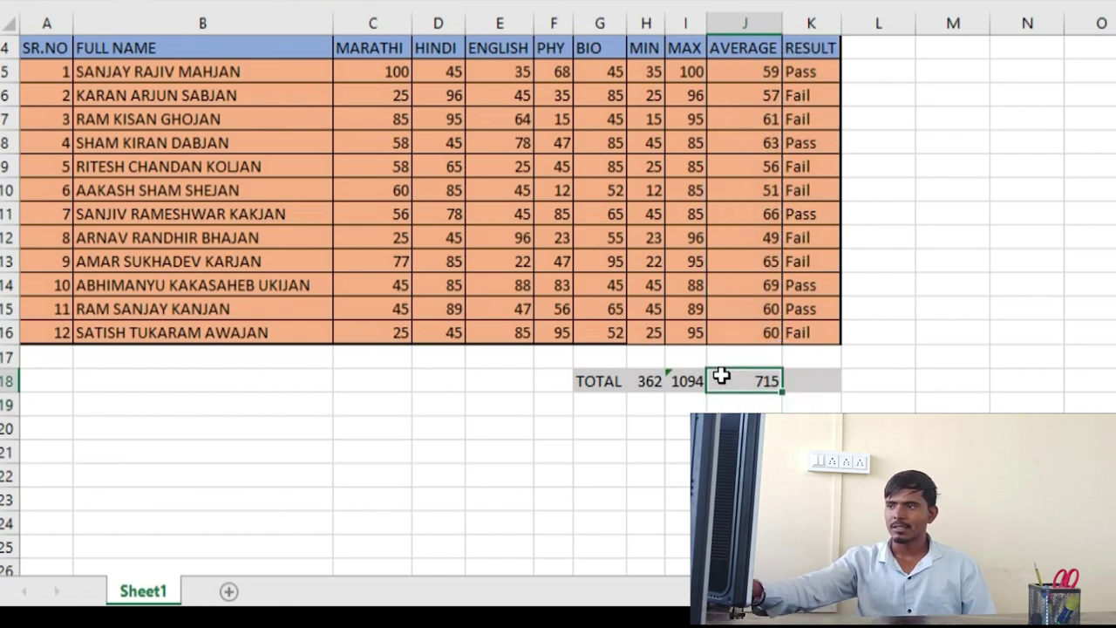